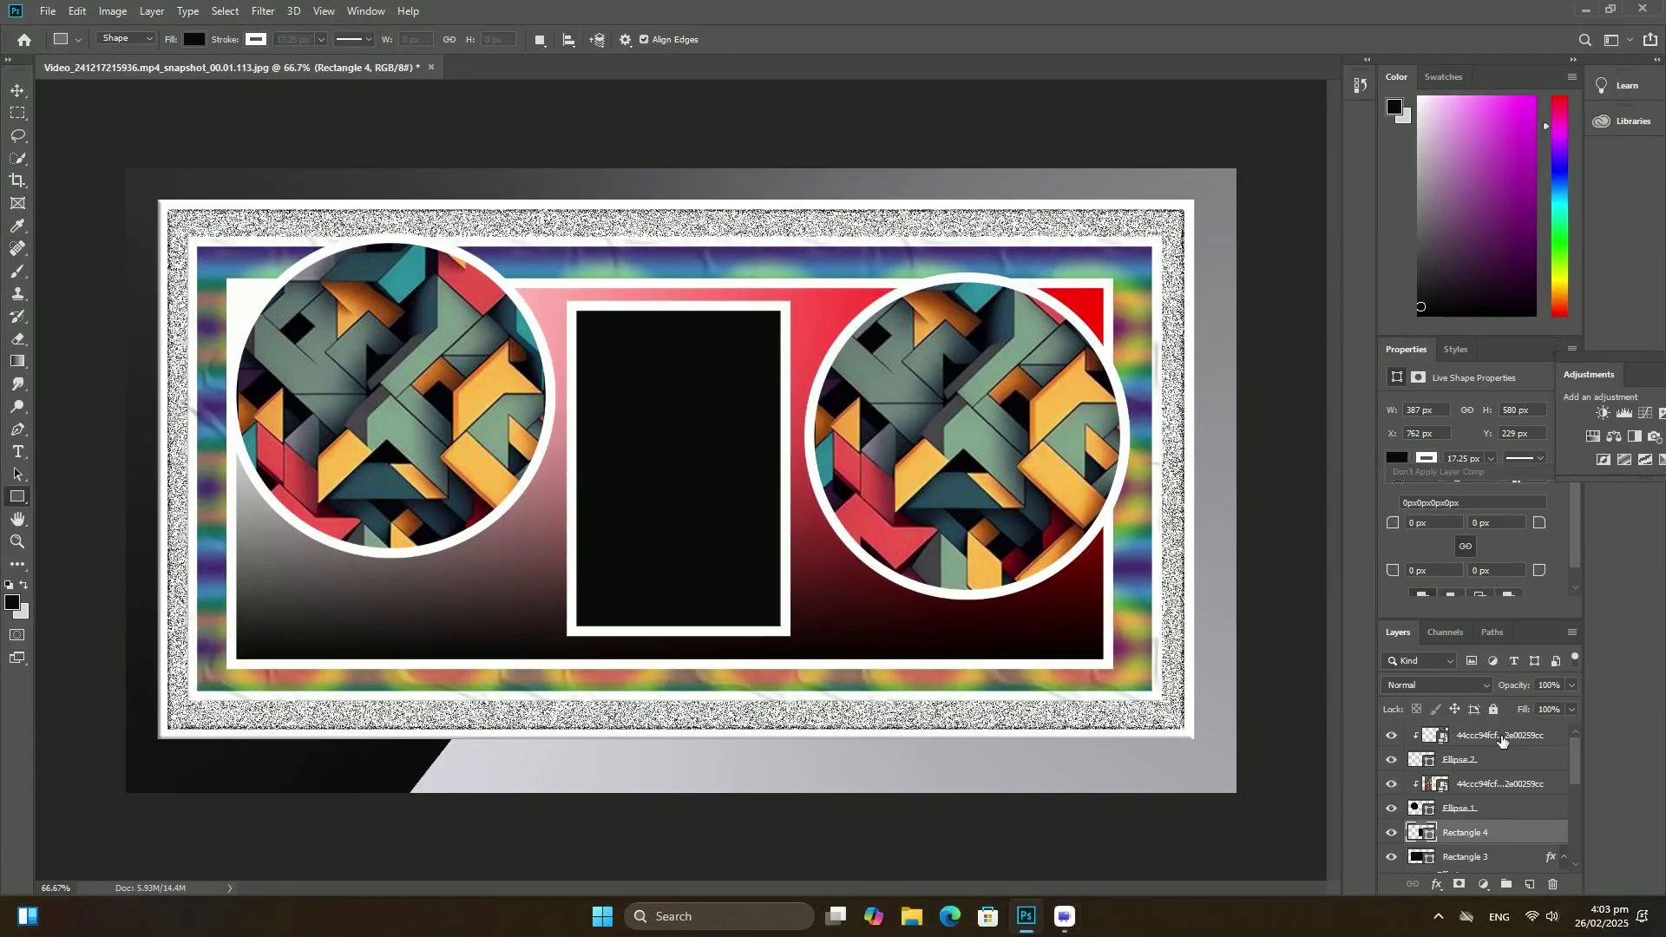
# Step: Delete the circles, pattern images and frame layers, leaving only the gradient background
pyautogui.press('Delete')
pyautogui.press('Delete')
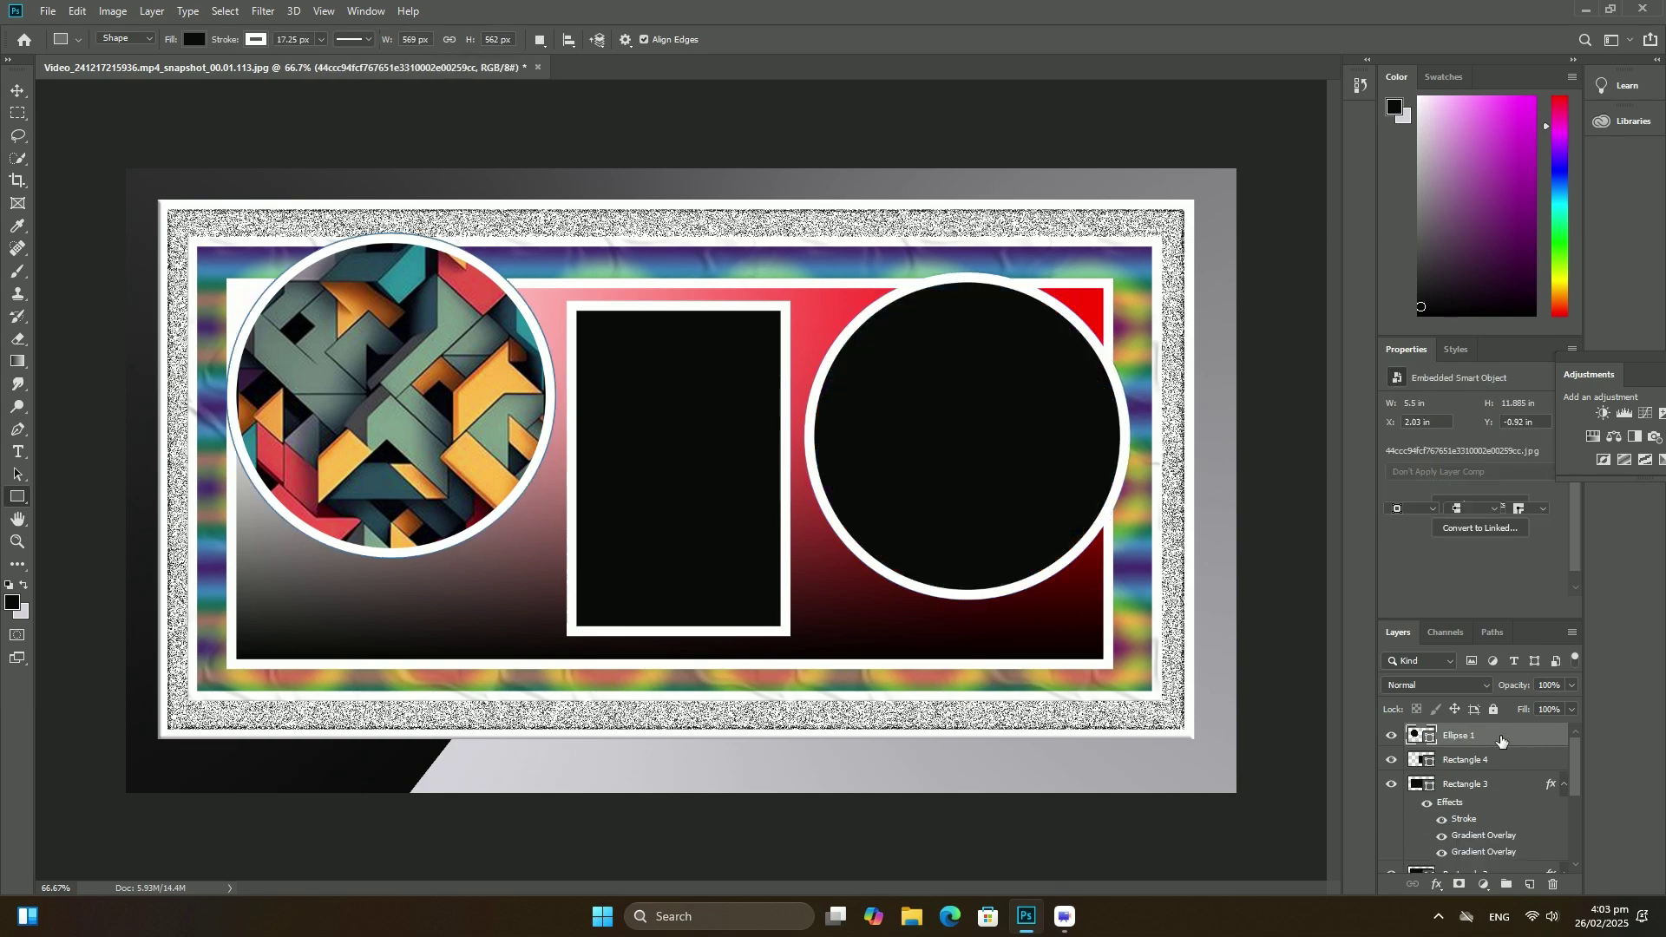
pyautogui.press('Delete')
pyautogui.press('Delete')
pyautogui.press('Delete')
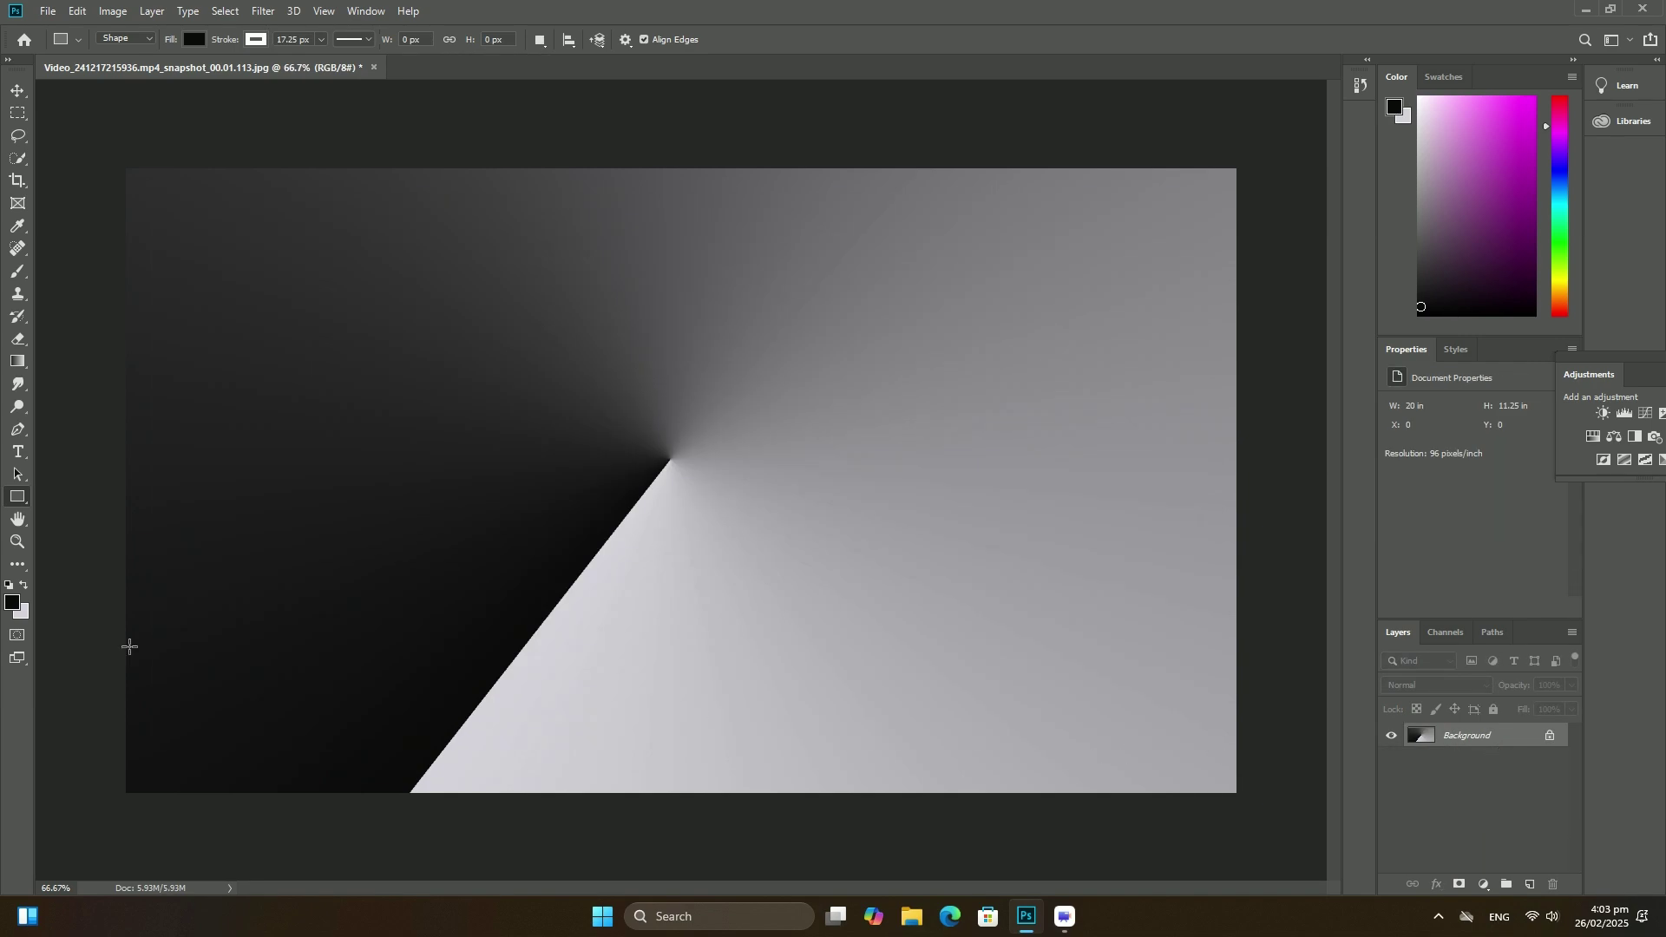
# Step: Set the foreground colour to a muted dark purple-grey (#3c3545)
pyautogui.click(12, 603)
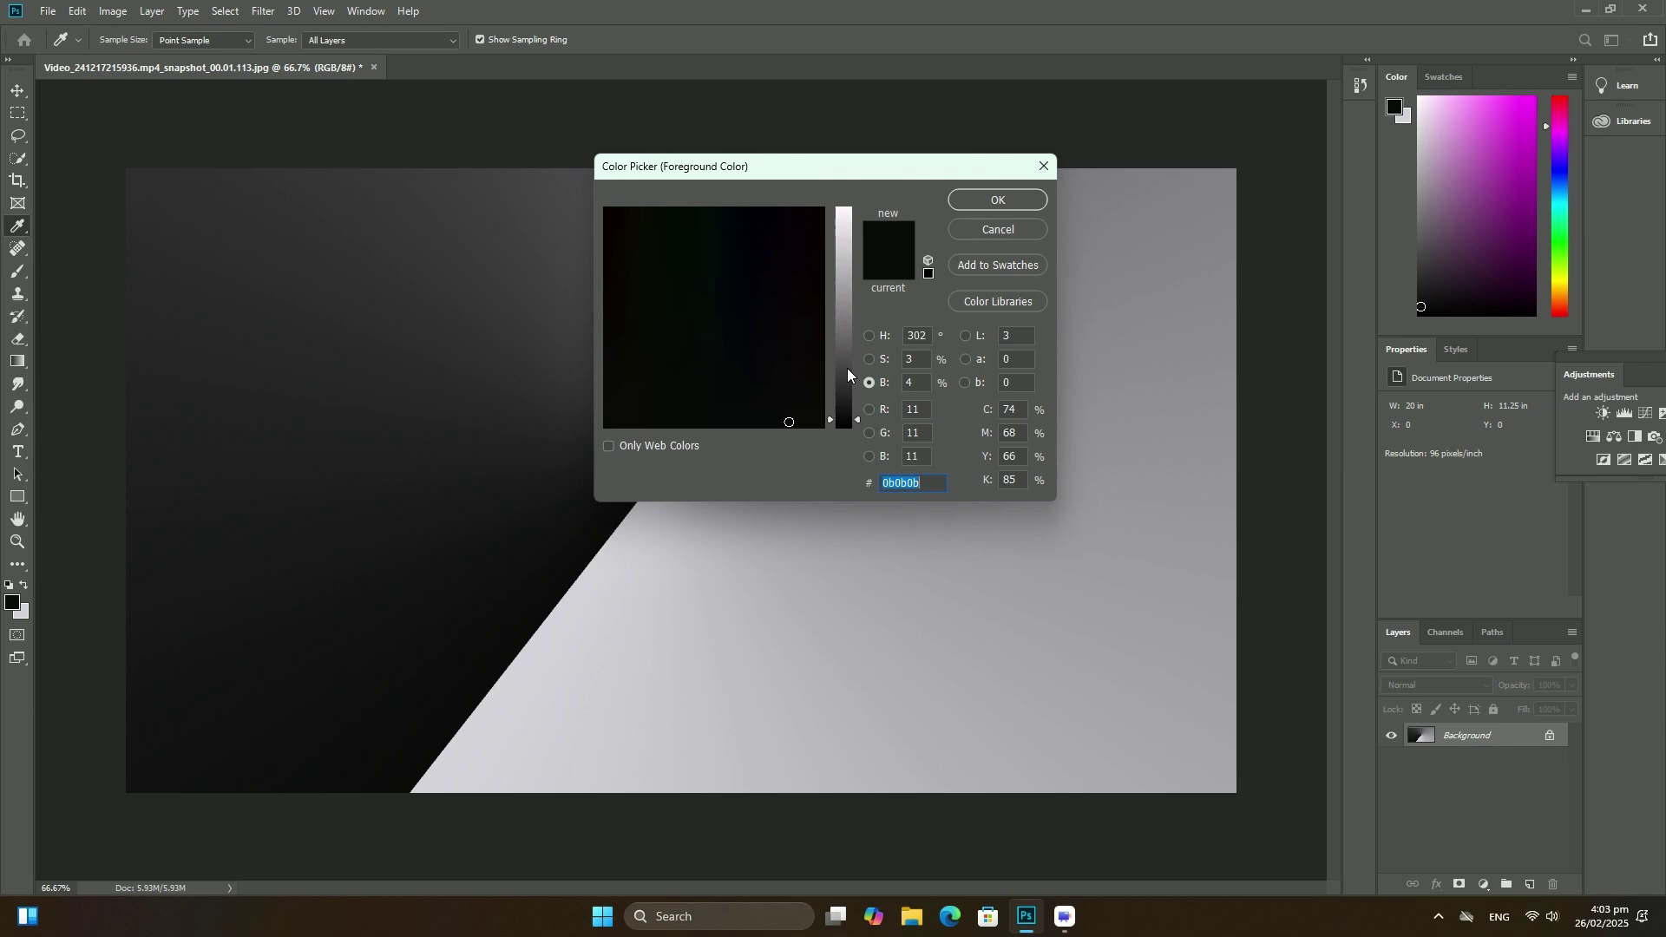
pyautogui.click(845, 368)
pyautogui.click(779, 366)
pyautogui.click(998, 201)
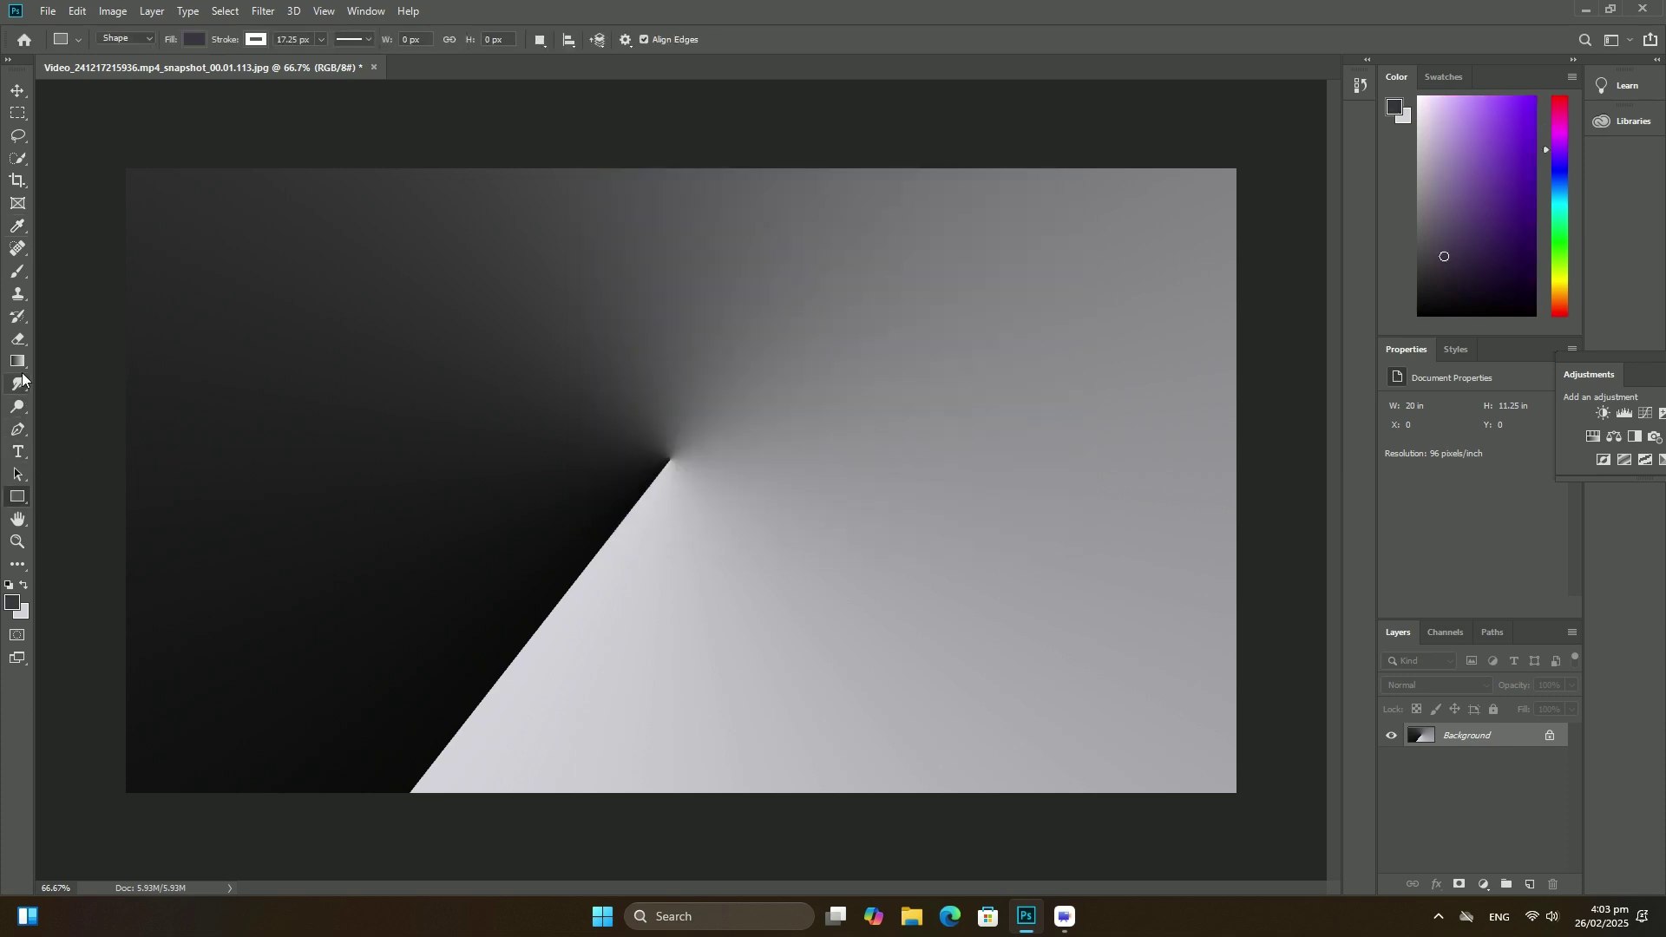
# Step: Redraw the background as a purple-grey angle gradient
pyautogui.click(18, 363)
pyautogui.moveTo(657, 405)
pyautogui.mouseDown()
pyautogui.moveTo(793, 446)
pyautogui.moveTo(620, 497)
pyautogui.mouseUp()
pyautogui.click(23, 496)
pyautogui.click(86, 589)
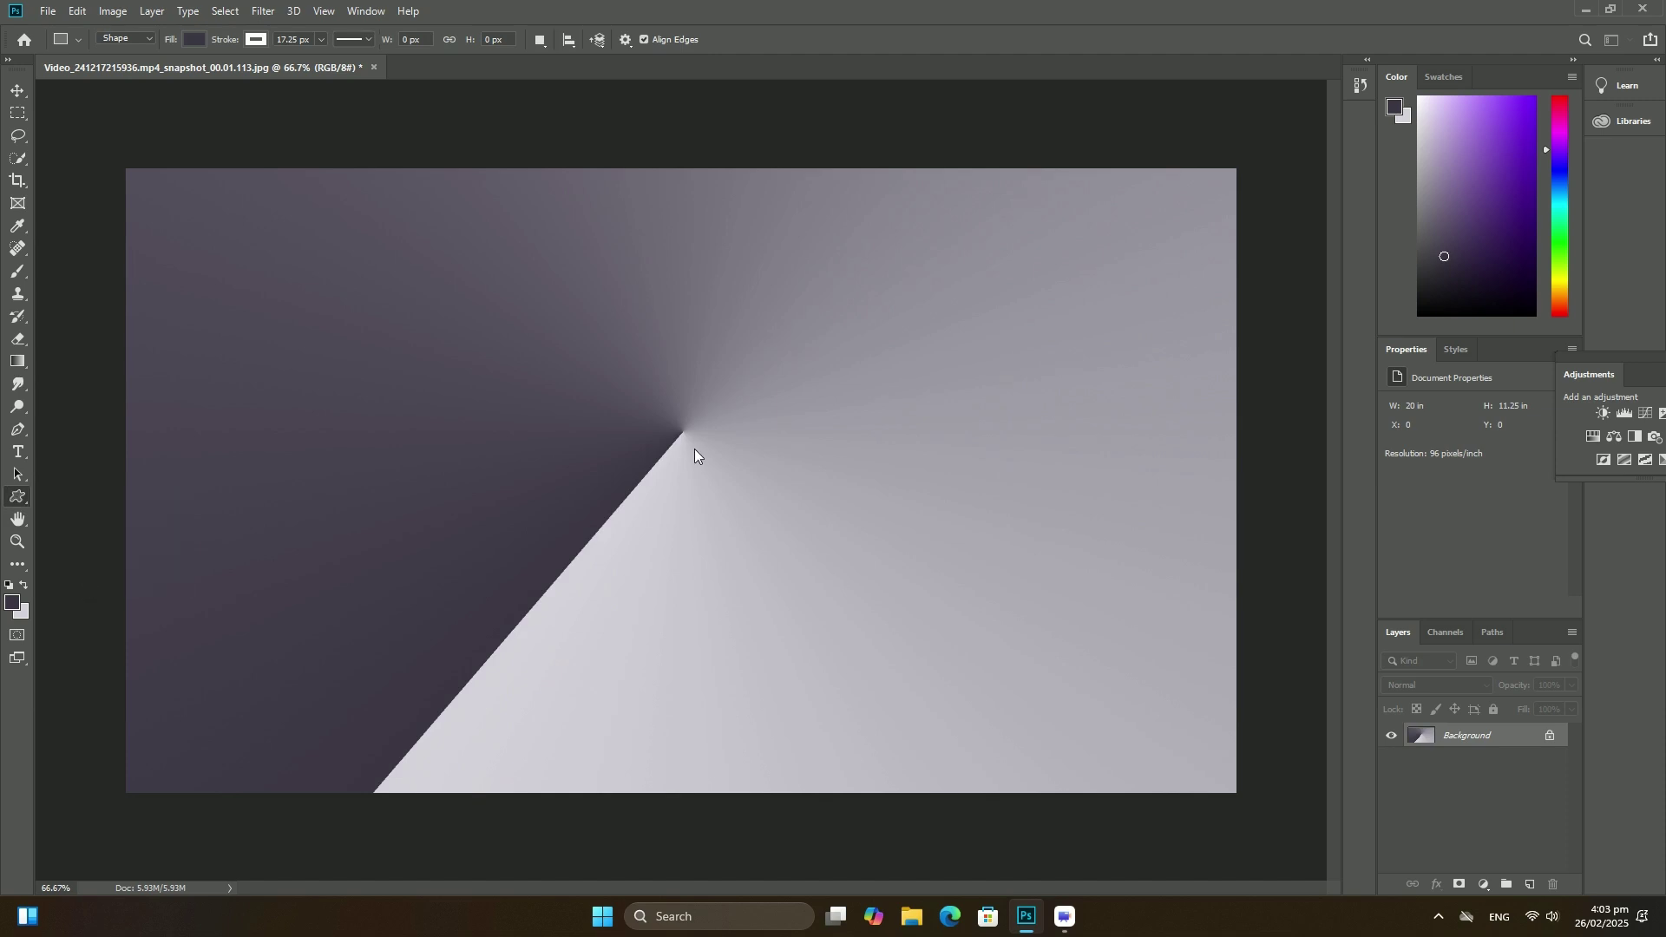
# Step: Draw a heart on the left and place the striped image embedded over it
pyautogui.rightClick(694, 449)
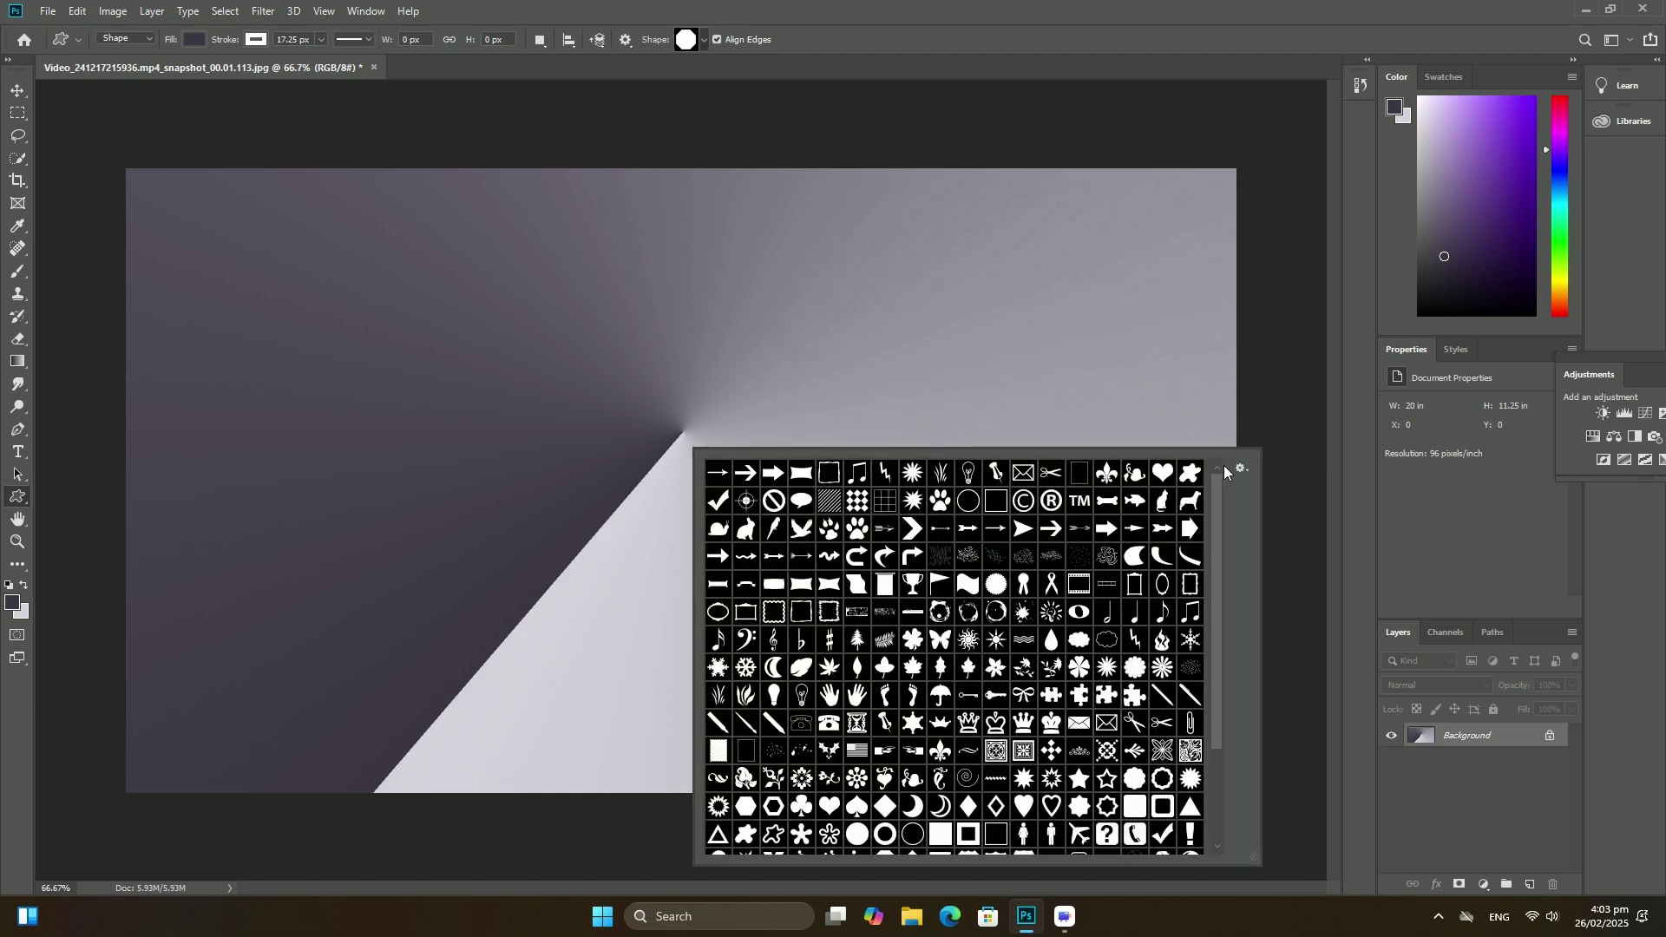
pyautogui.moveTo(244, 309)
pyautogui.mouseDown()
pyautogui.moveTo(365, 438)
pyautogui.moveTo(625, 566)
pyautogui.moveTo(612, 585)
pyautogui.mouseUp()
pyautogui.click(48, 16)
pyautogui.click(91, 340)
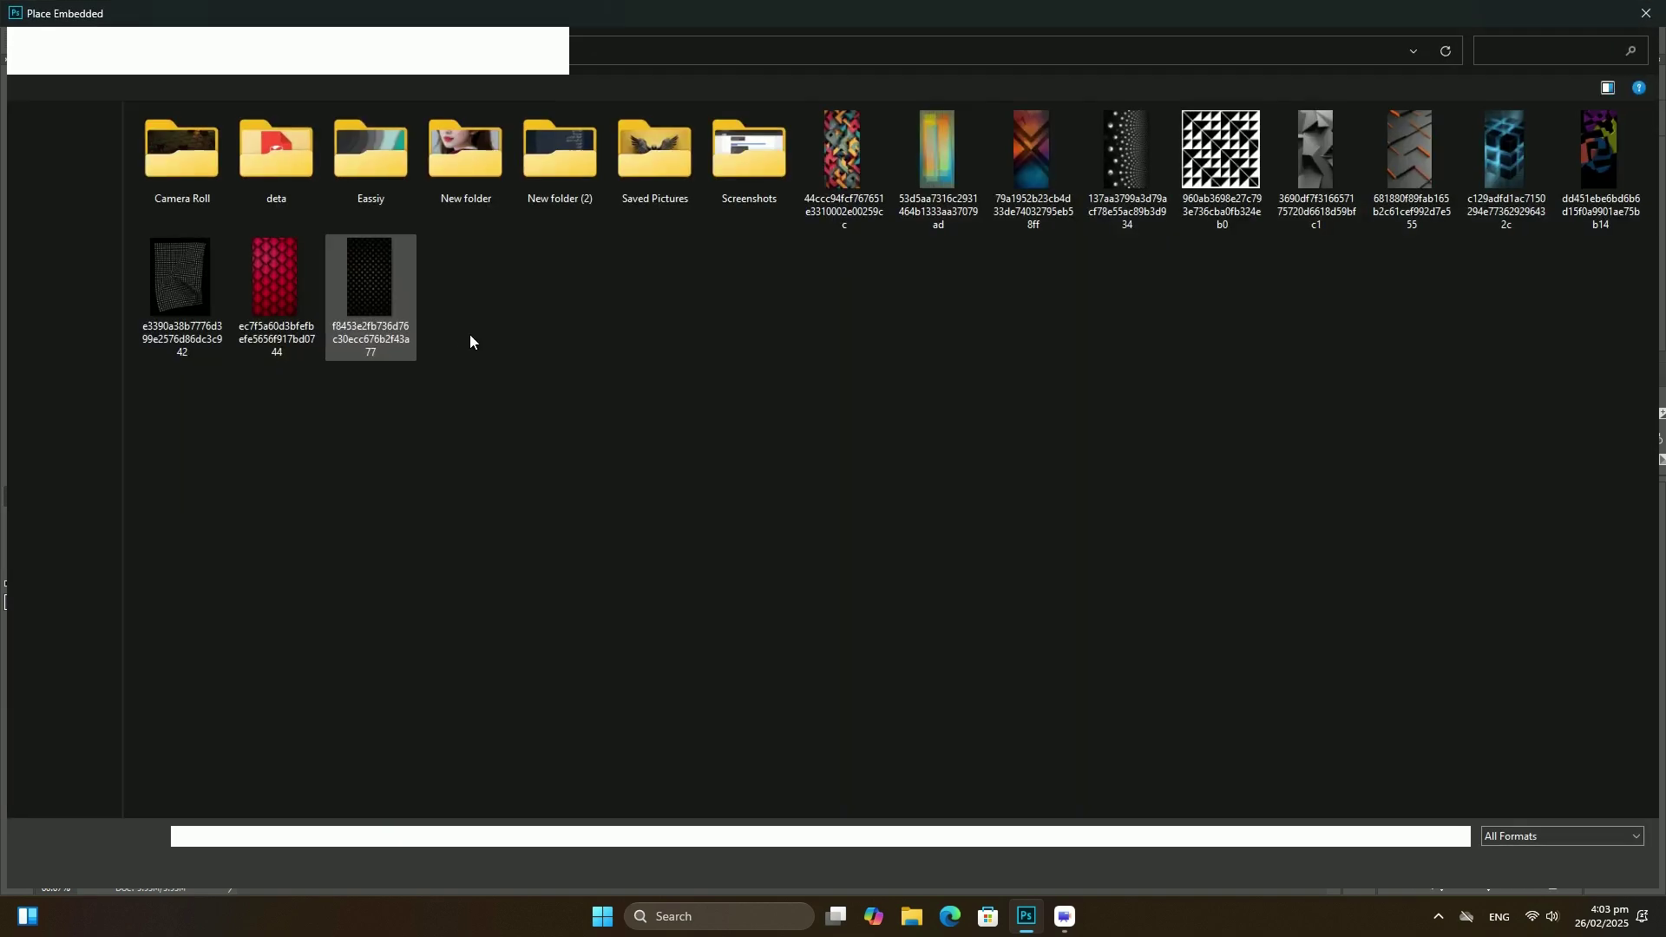
pyautogui.doubleClick(910, 175)
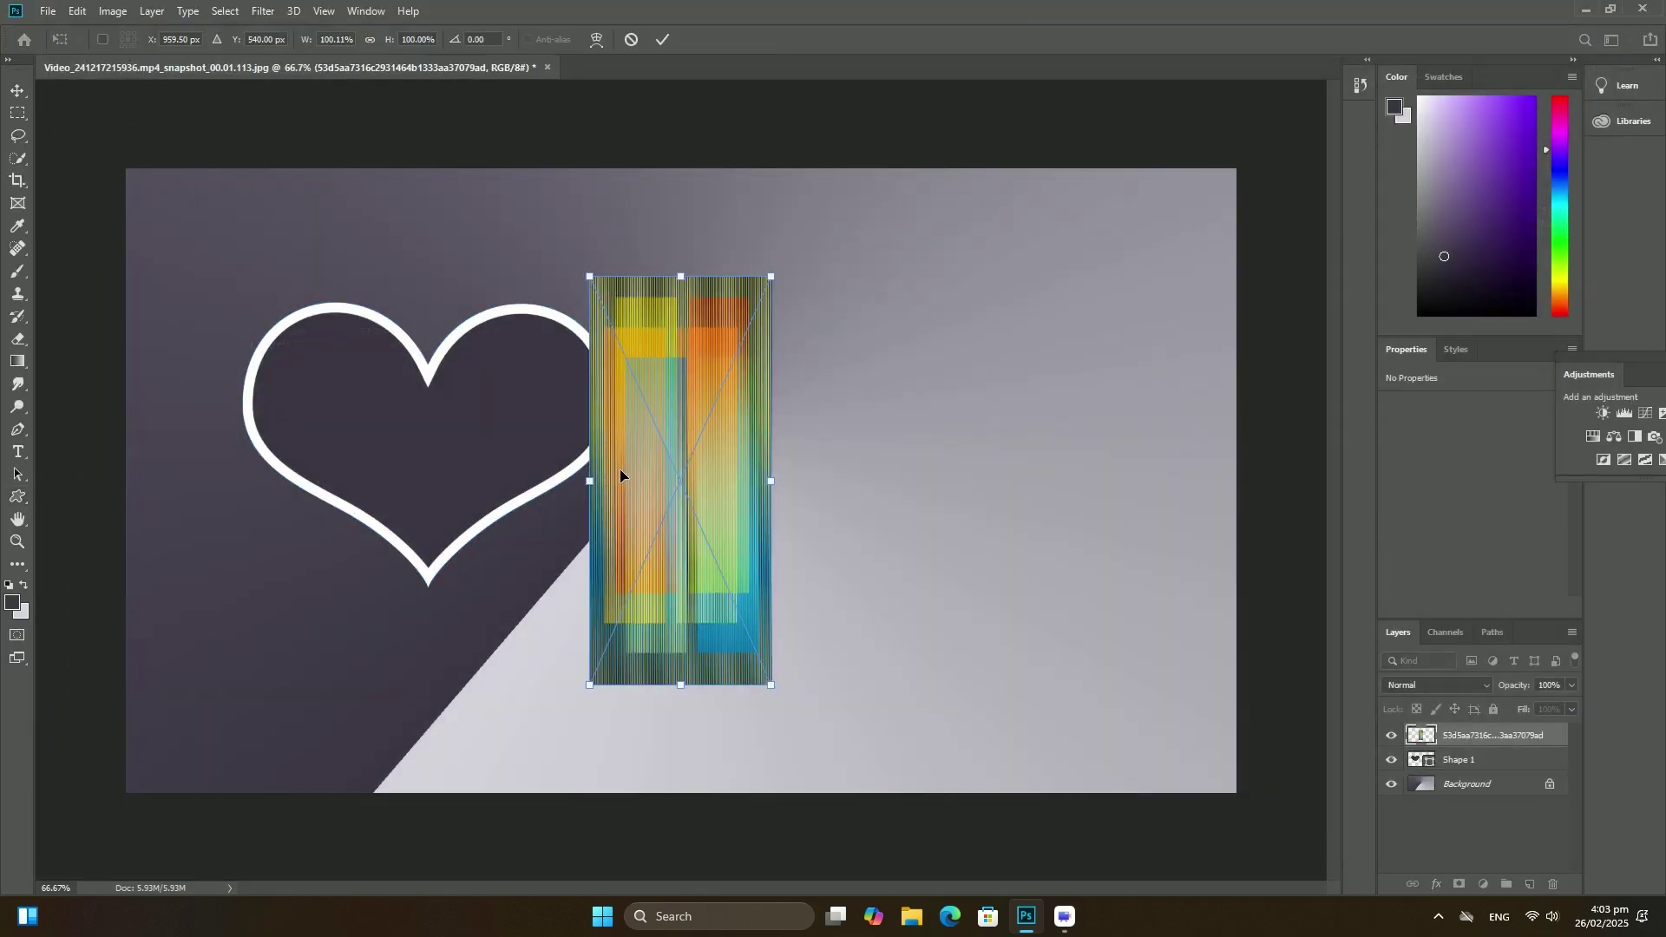
pyautogui.moveTo(620, 472)
pyautogui.mouseDown()
pyautogui.moveTo(334, 483)
pyautogui.moveTo(380, 537)
pyautogui.moveTo(616, 547)
pyautogui.mouseUp()
# Step: Clip the striped image into the left heart, then draw a second heart on the right
pyautogui.press('u')
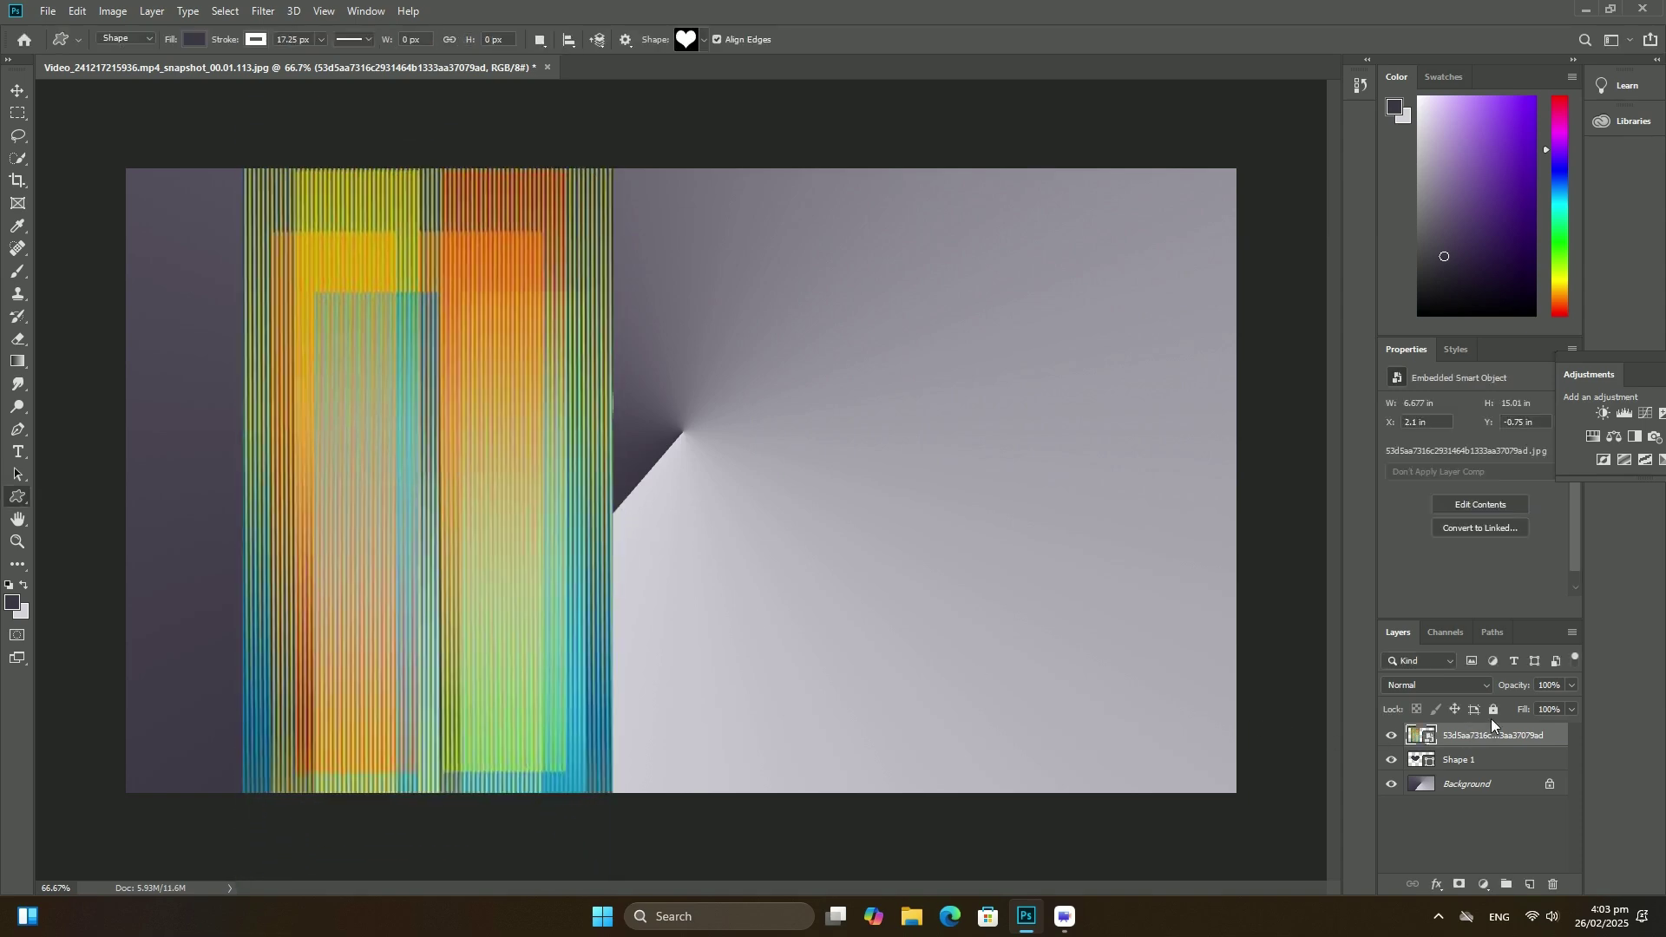
pyautogui.rightClick(1490, 729)
pyautogui.click(1476, 374)
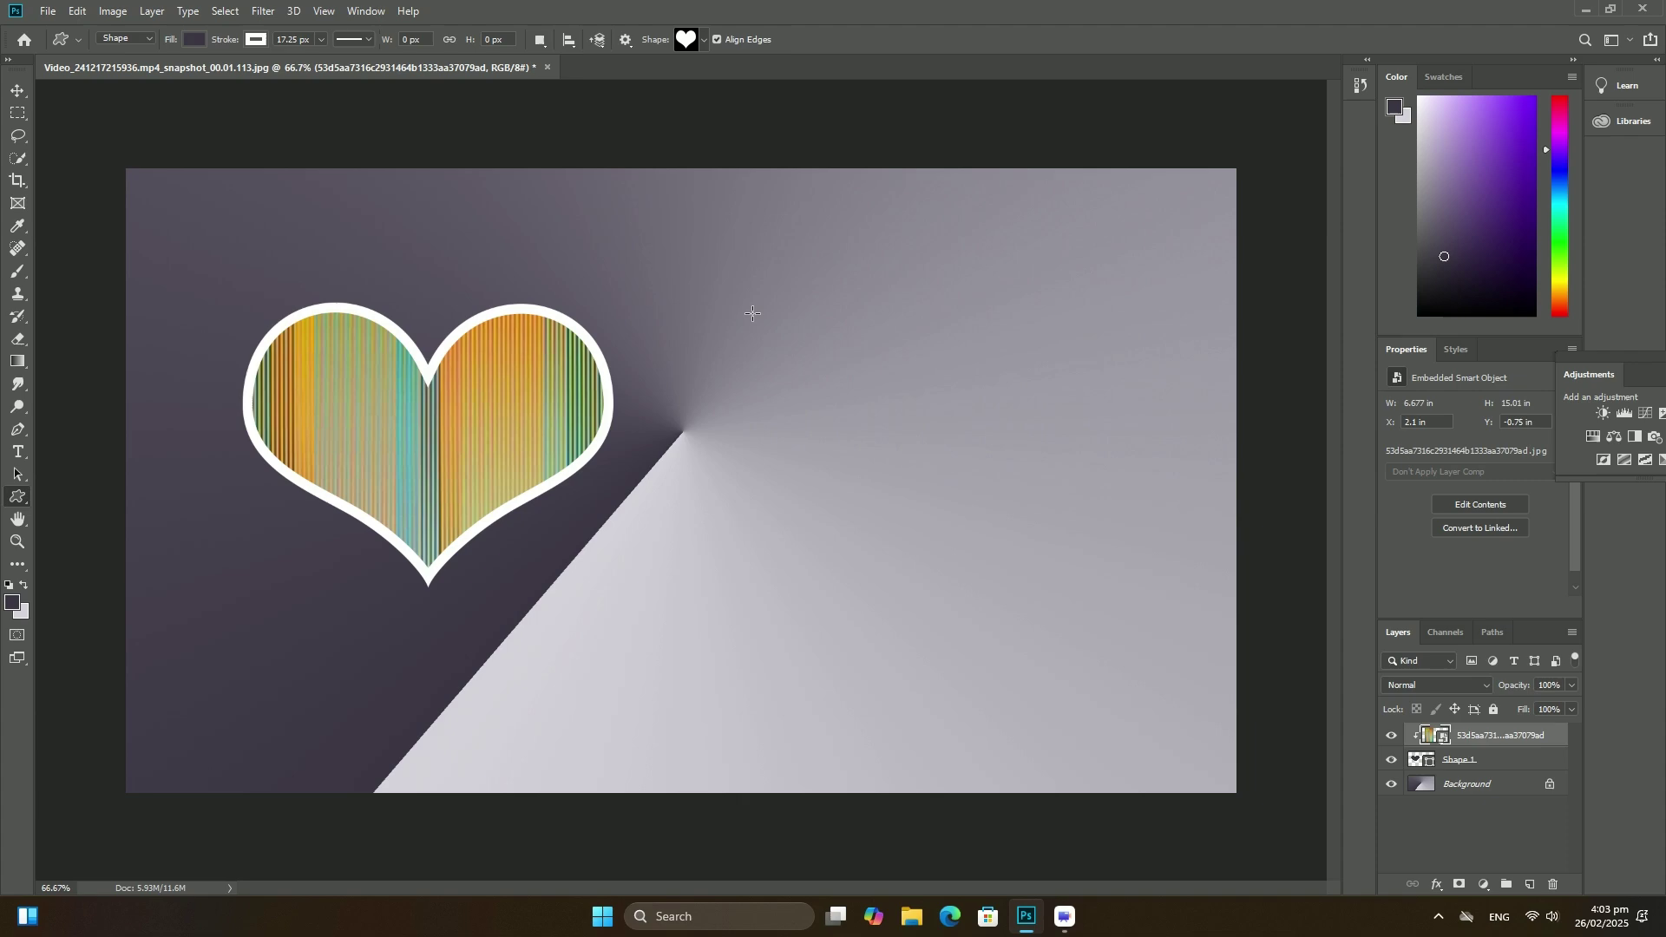
pyautogui.moveTo(751, 304)
pyautogui.mouseDown()
pyautogui.moveTo(1159, 577)
pyautogui.moveTo(1164, 612)
pyautogui.mouseUp()
# Step: Embed the striped image again, widen it over the right heart, and clip it there
pyautogui.click(47, 11)
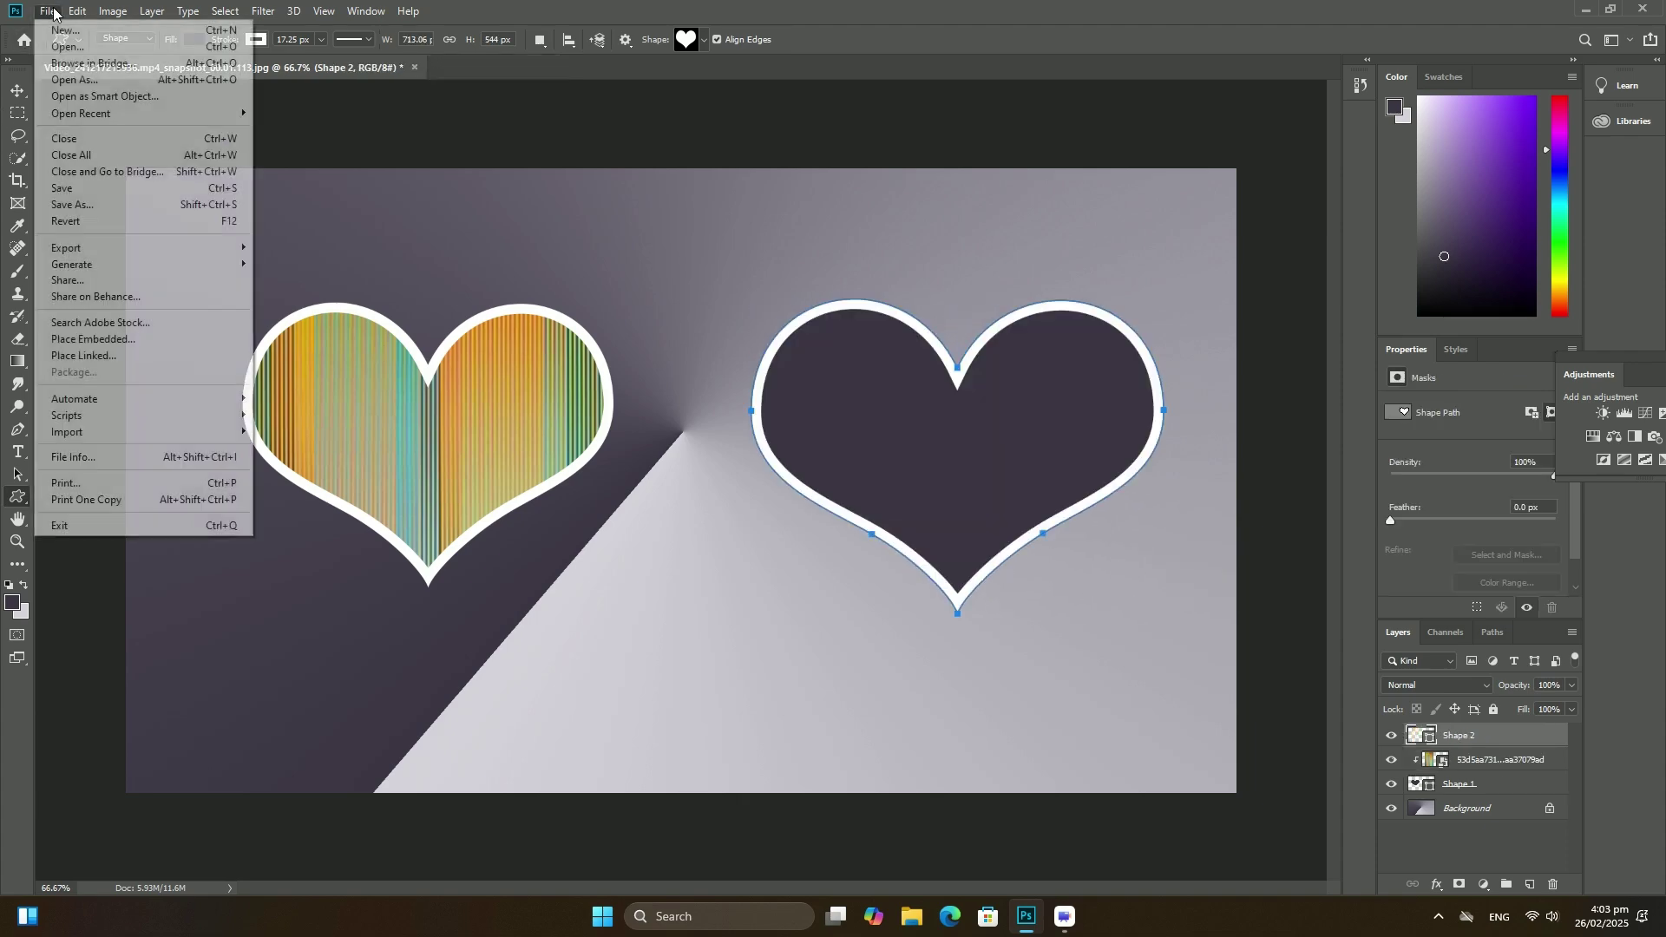
pyautogui.click(159, 349)
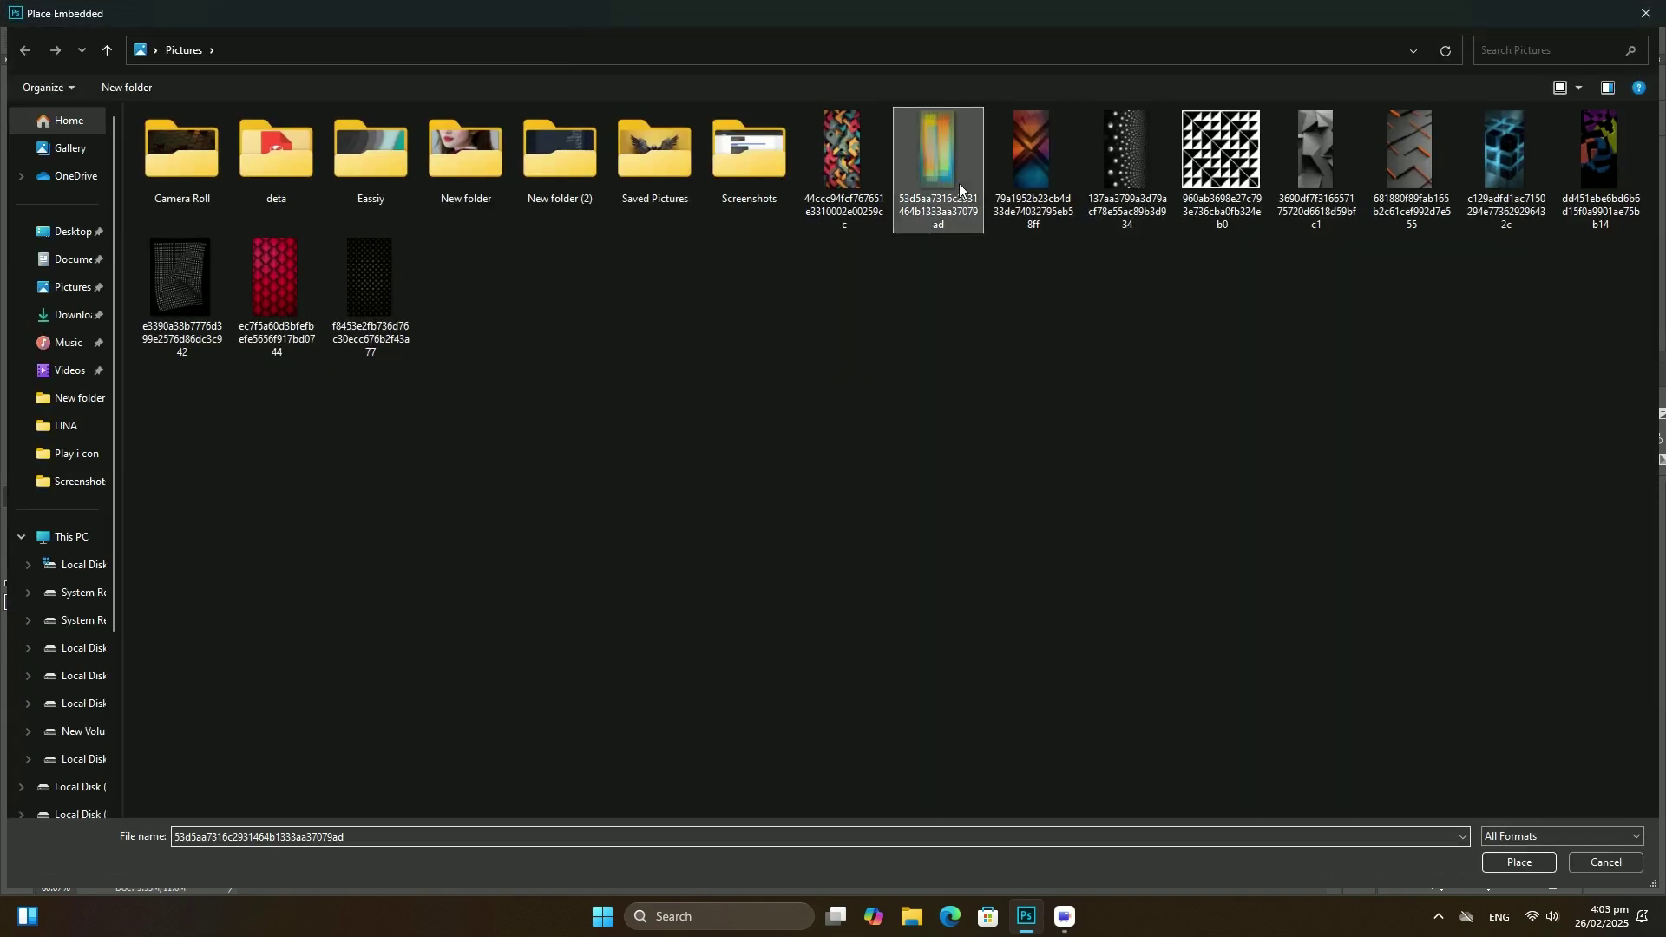
pyautogui.doubleClick(959, 183)
pyautogui.moveTo(725, 521); pyautogui.dragTo(1090, 510)
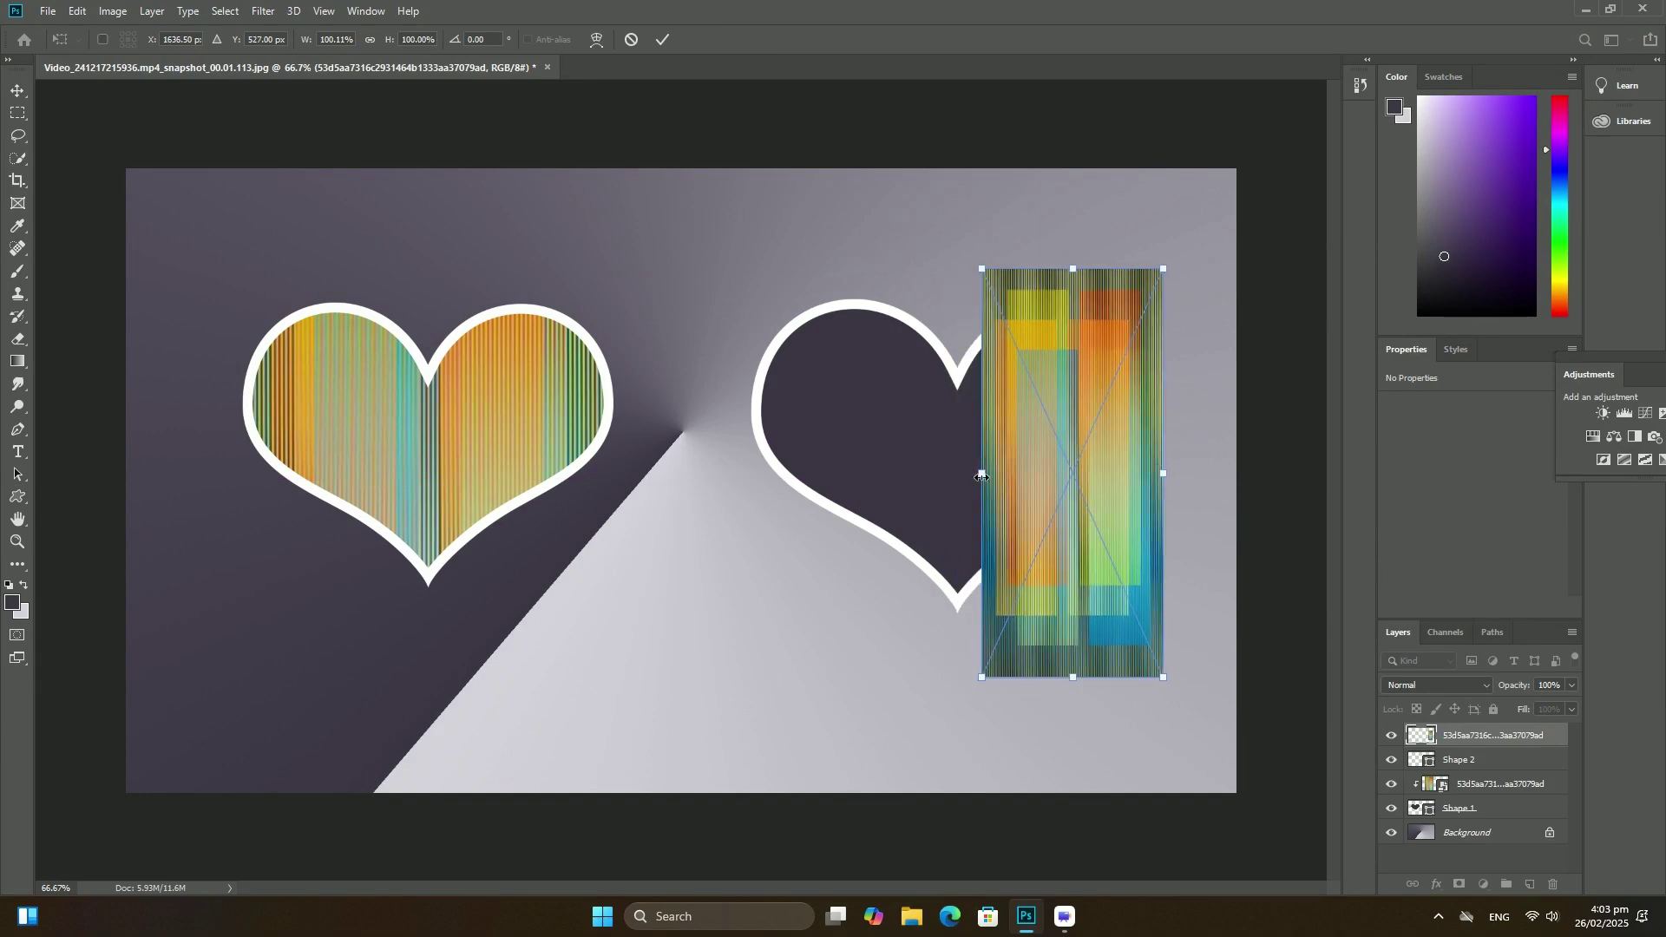
pyautogui.moveTo(974, 473); pyautogui.dragTo(755, 473)
pyautogui.press('Return')
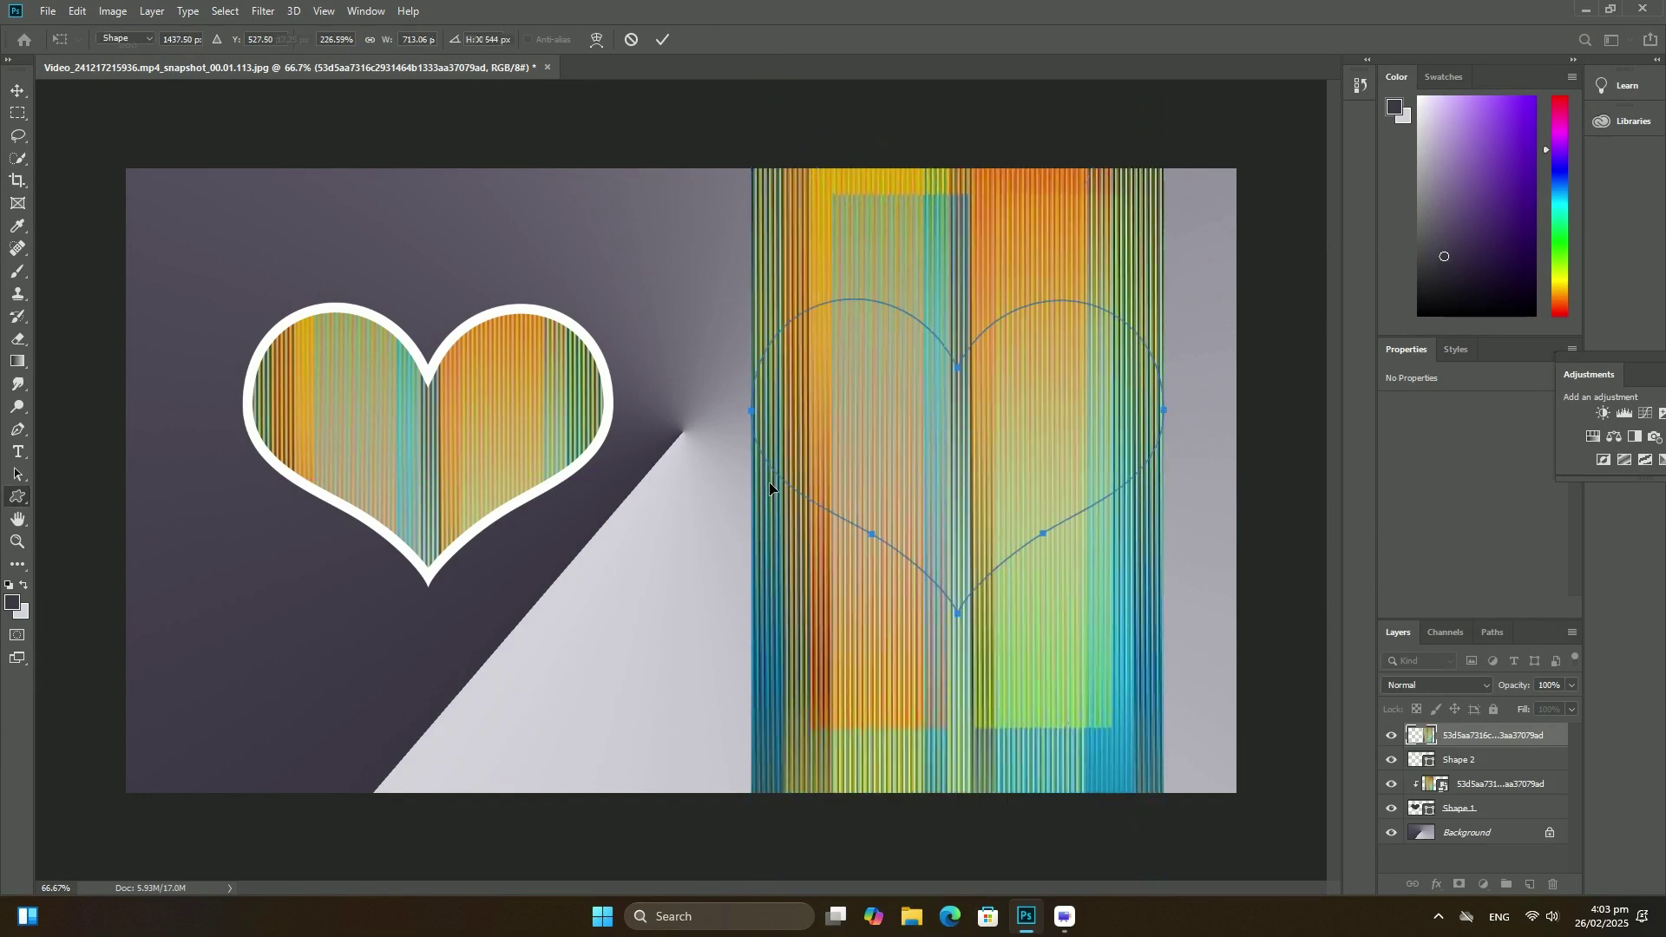
pyautogui.rightClick(1444, 738)
pyautogui.click(1487, 374)
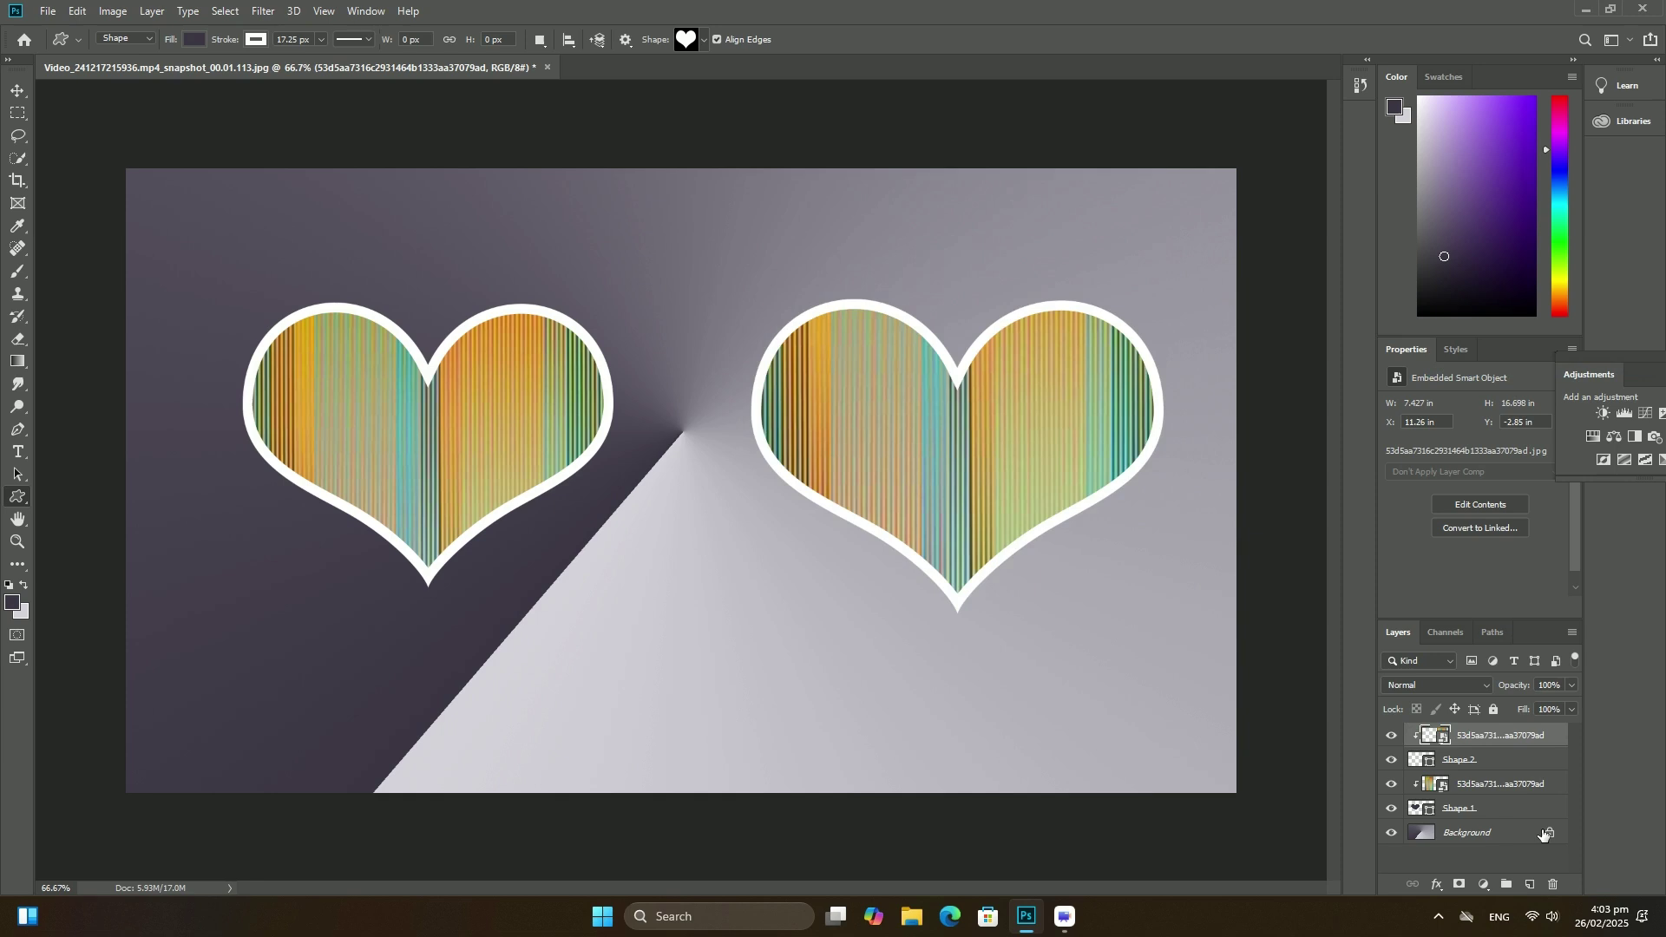
pyautogui.click(1468, 837)
# Step: Draw a large canvas-covering rectangle with a speckled textured preset style
pyautogui.rightClick(18, 508)
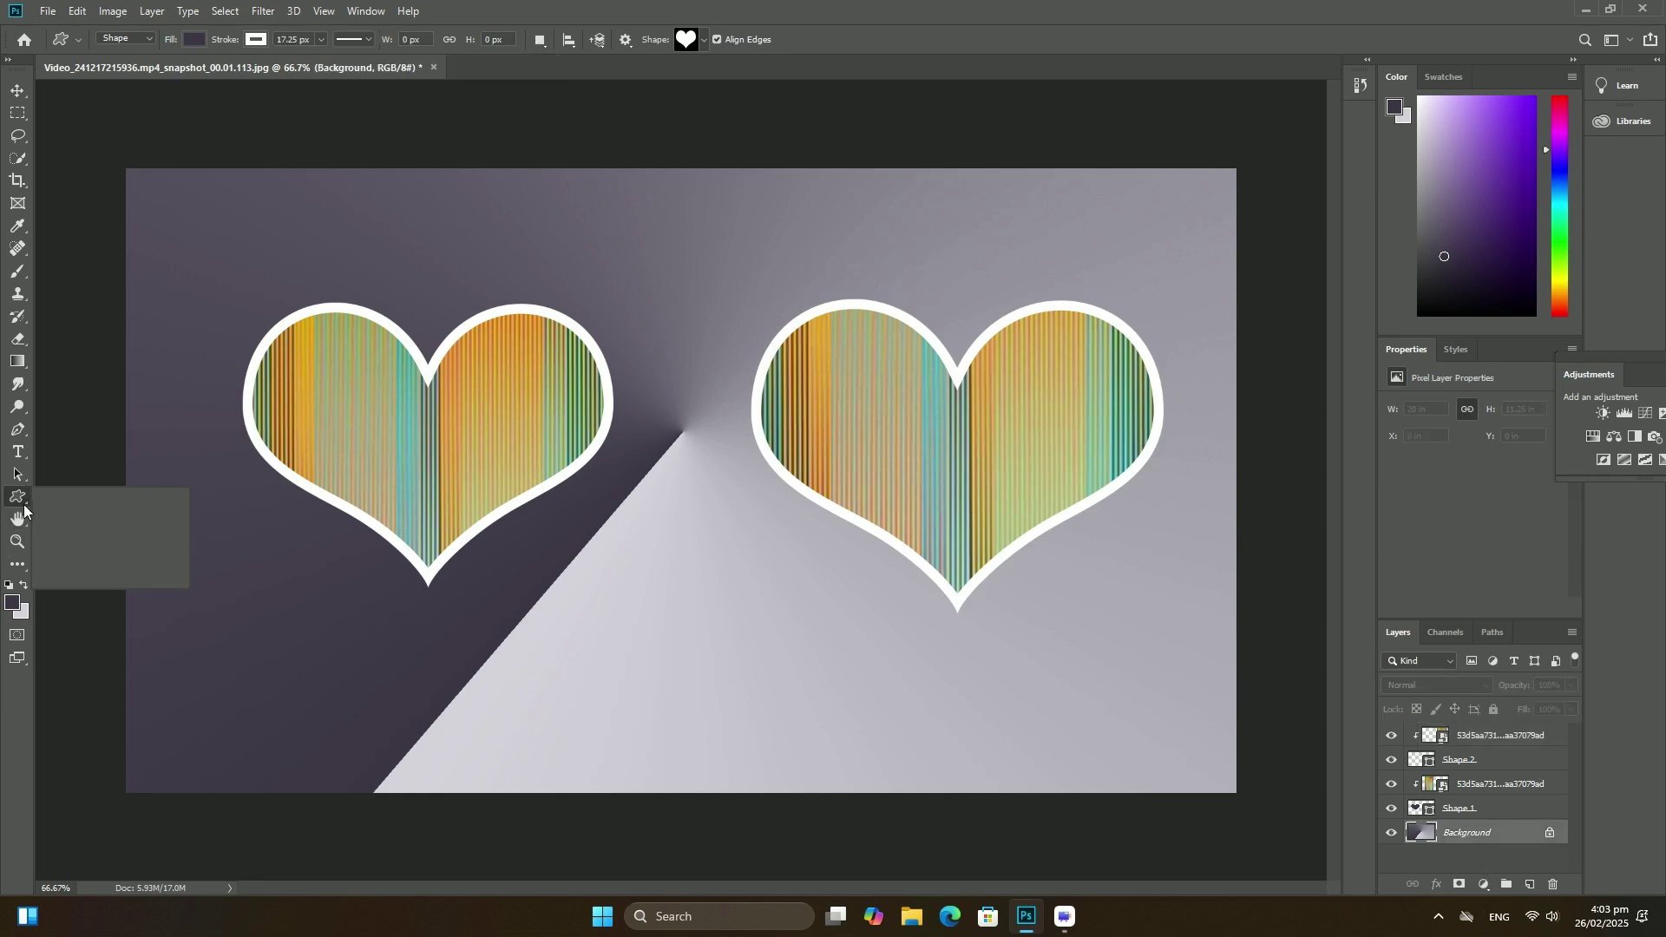
pyautogui.click(70, 500)
pyautogui.moveTo(150, 204); pyautogui.dragTo(1201, 750)
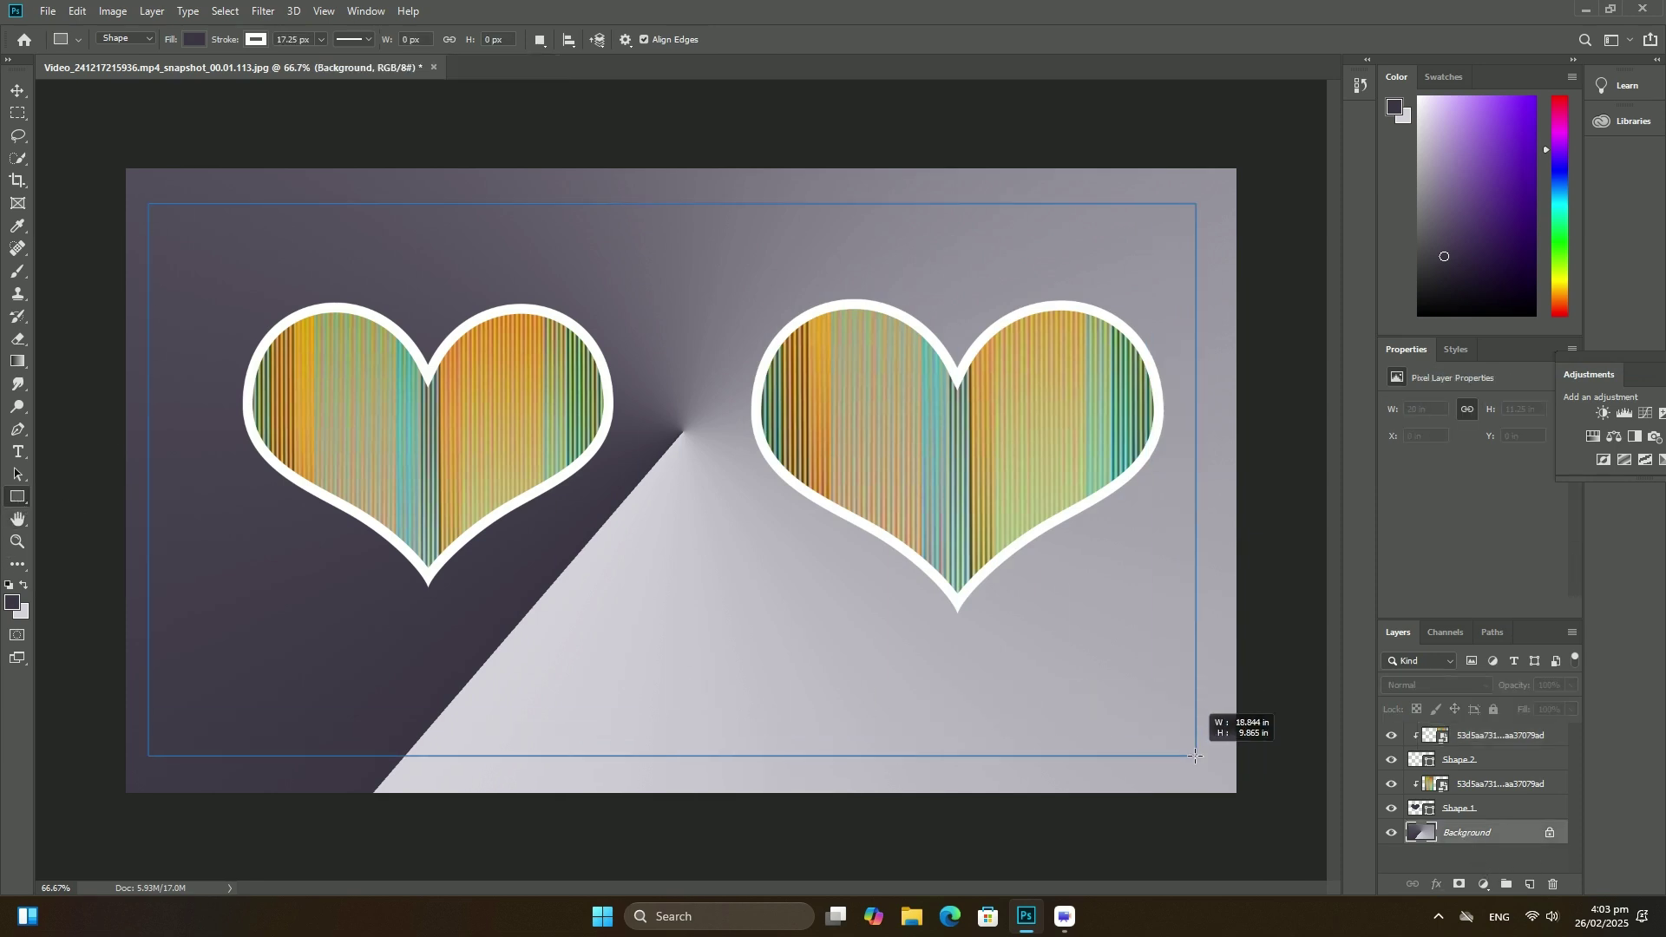
pyautogui.click(1455, 350)
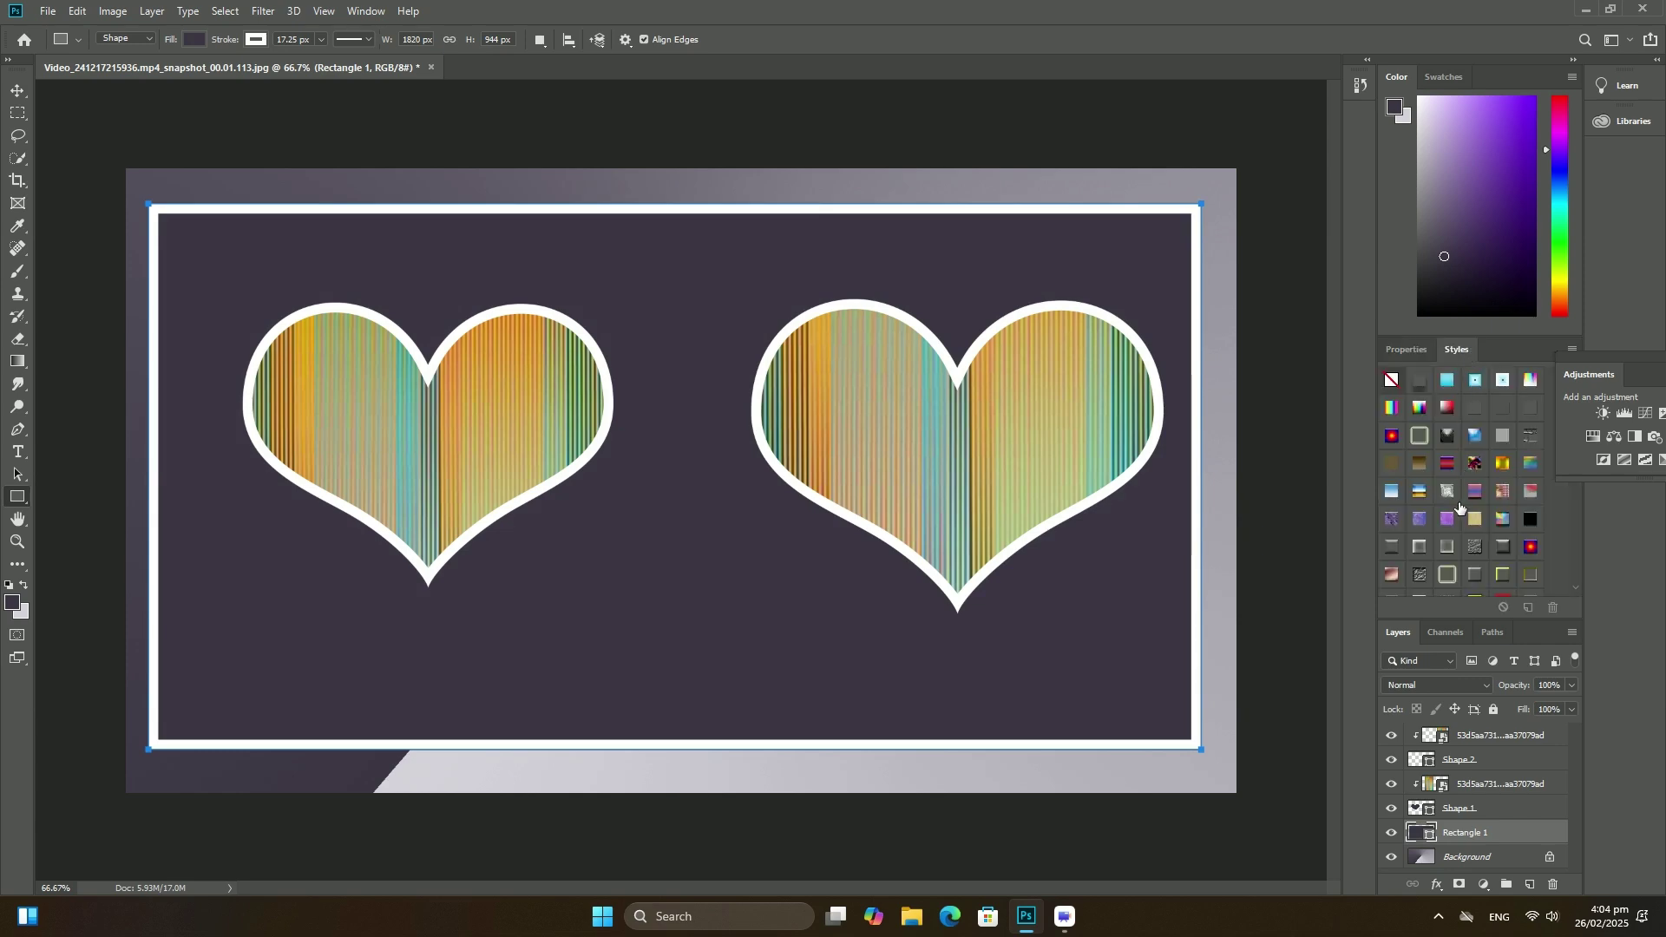
pyautogui.click(1452, 502)
# Step: Add nested sage-green and cyan-gradient rectangles, plus a dark rectangle between the hearts
pyautogui.moveTo(185, 245); pyautogui.dragTo(1166, 710)
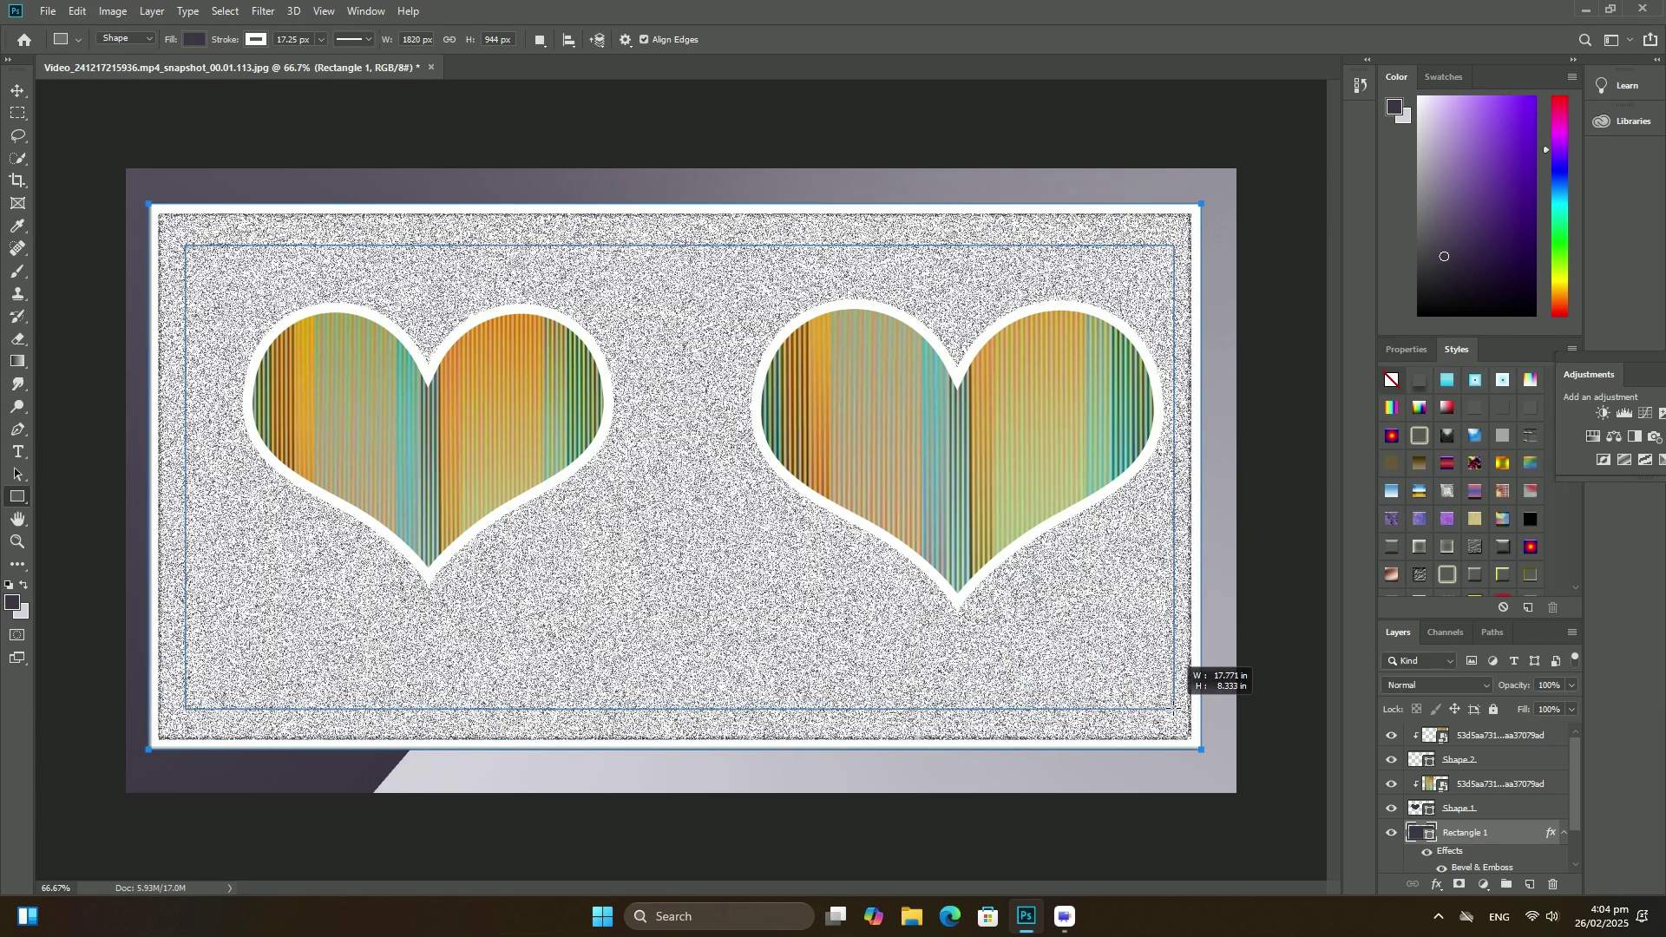
pyautogui.click(1507, 436)
pyautogui.moveTo(235, 281)
pyautogui.mouseDown()
pyautogui.moveTo(817, 595)
pyautogui.moveTo(1107, 663)
pyautogui.mouseUp()
pyautogui.click(1455, 349)
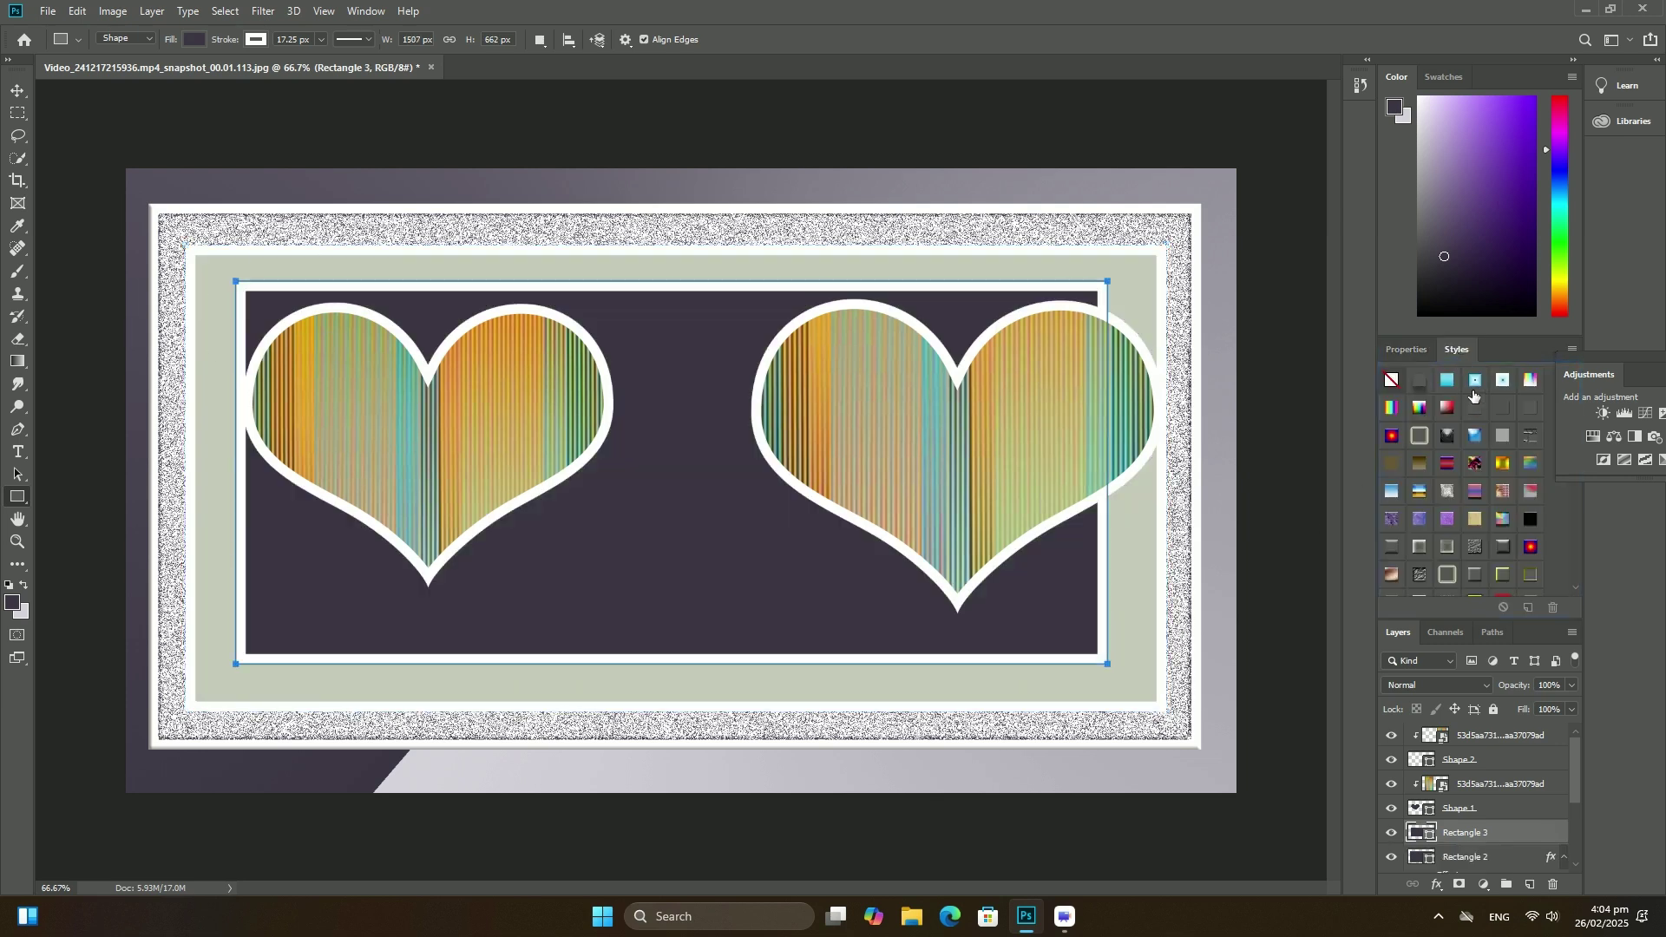
pyautogui.click(1446, 380)
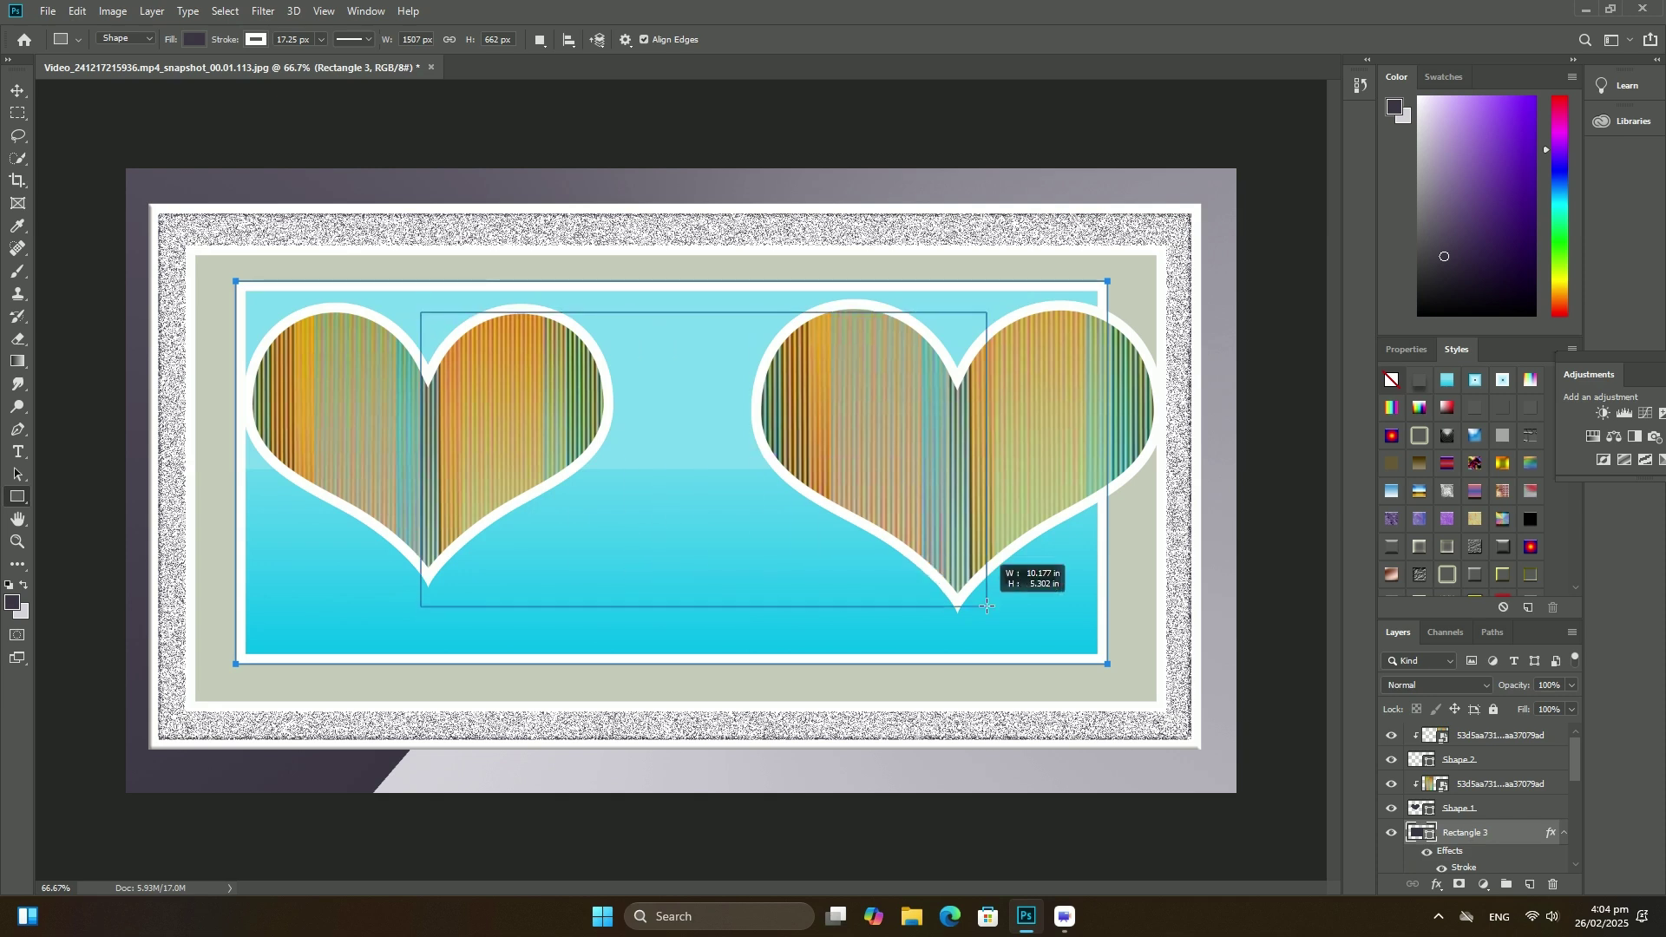
pyautogui.moveTo(510, 523); pyautogui.dragTo(970, 616)
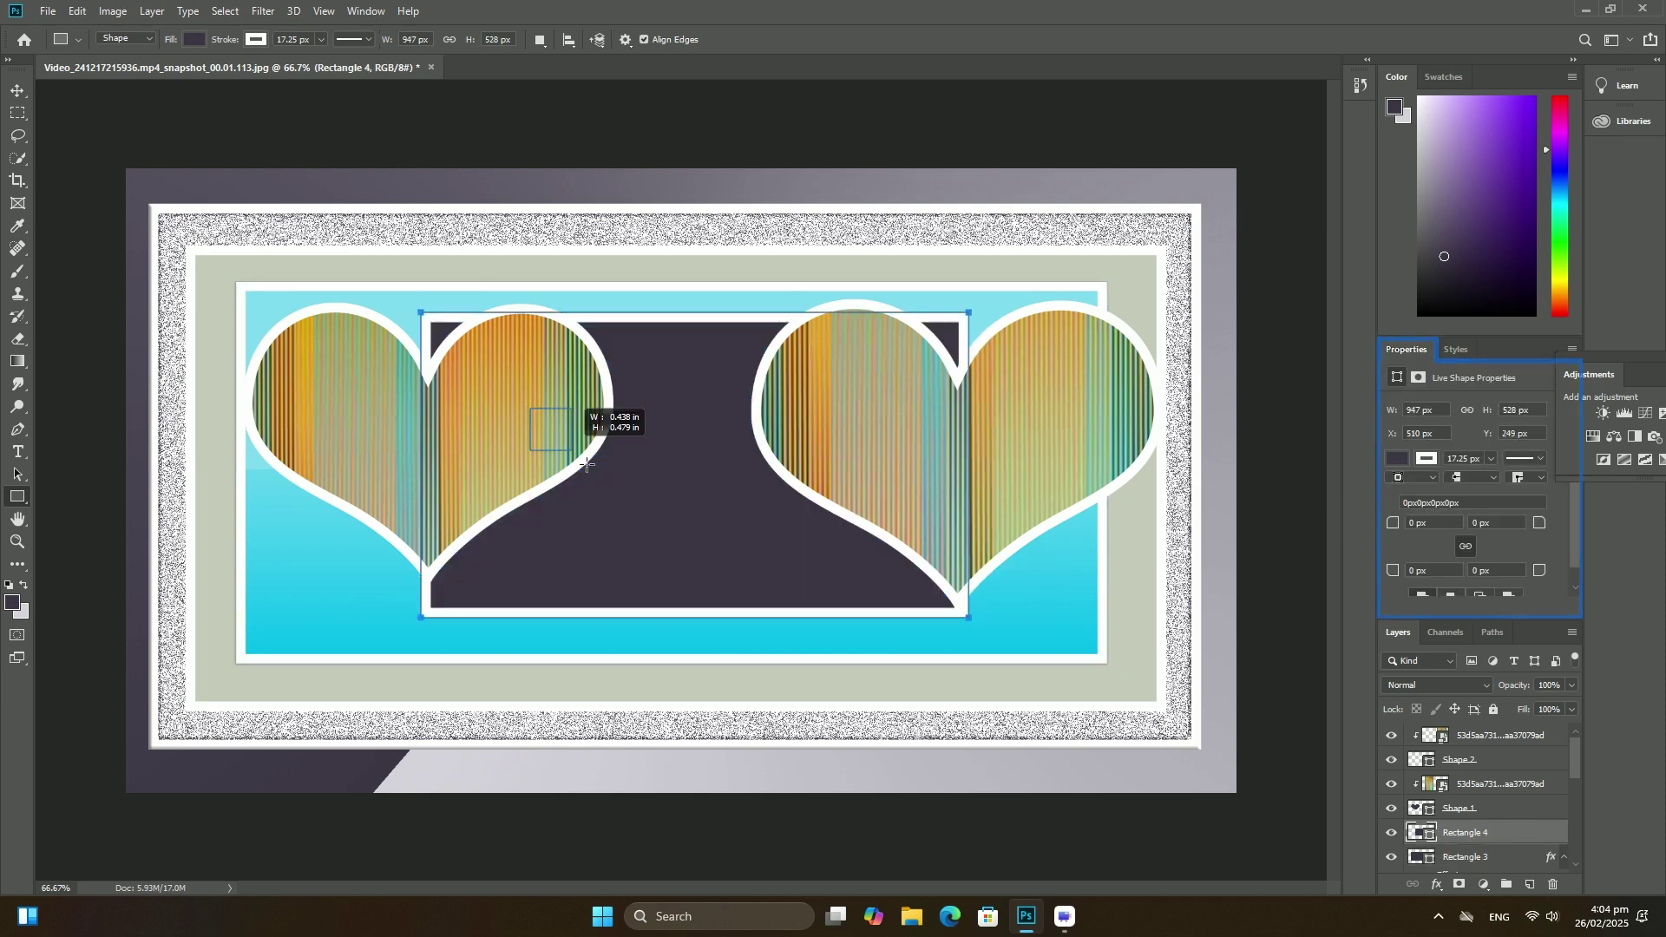